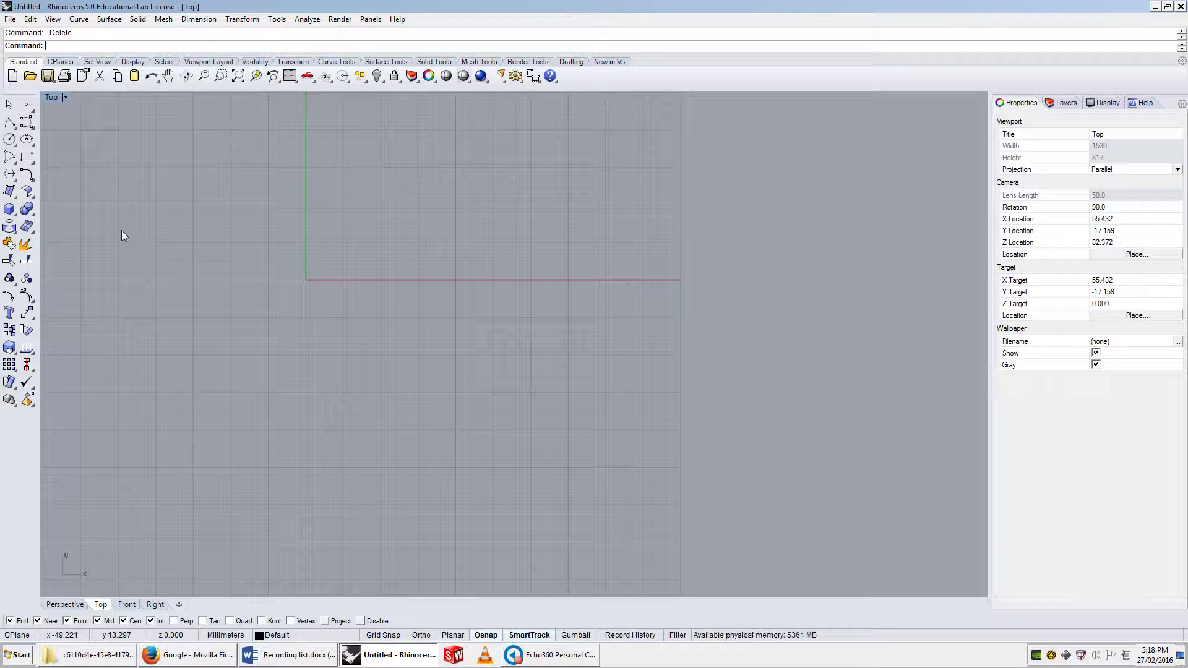
Step: Draw a long diagonal line in the Top view with the Line command
text(line)
key(Return)
click(335, 260)
click(405, 221)
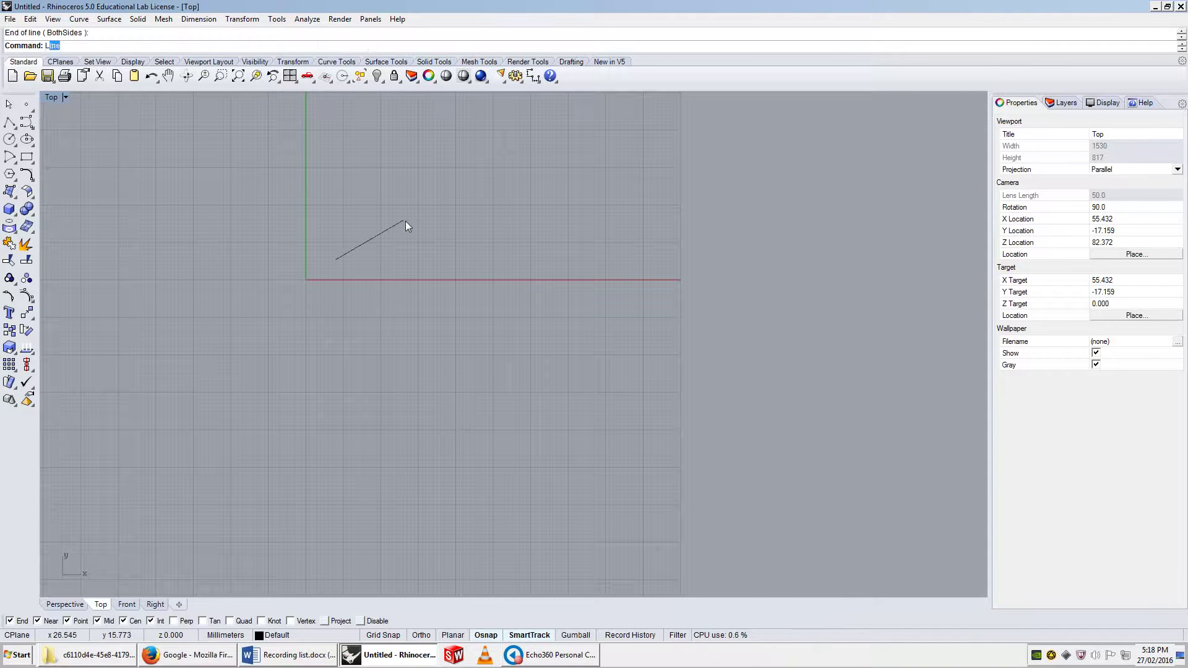
Step: Add two short strokes from the line's upper end to form an arrowhead
right_click(406, 221)
scroll(401, 231, up, 3)
click(414, 200)
click(373, 187)
right_click(374, 188)
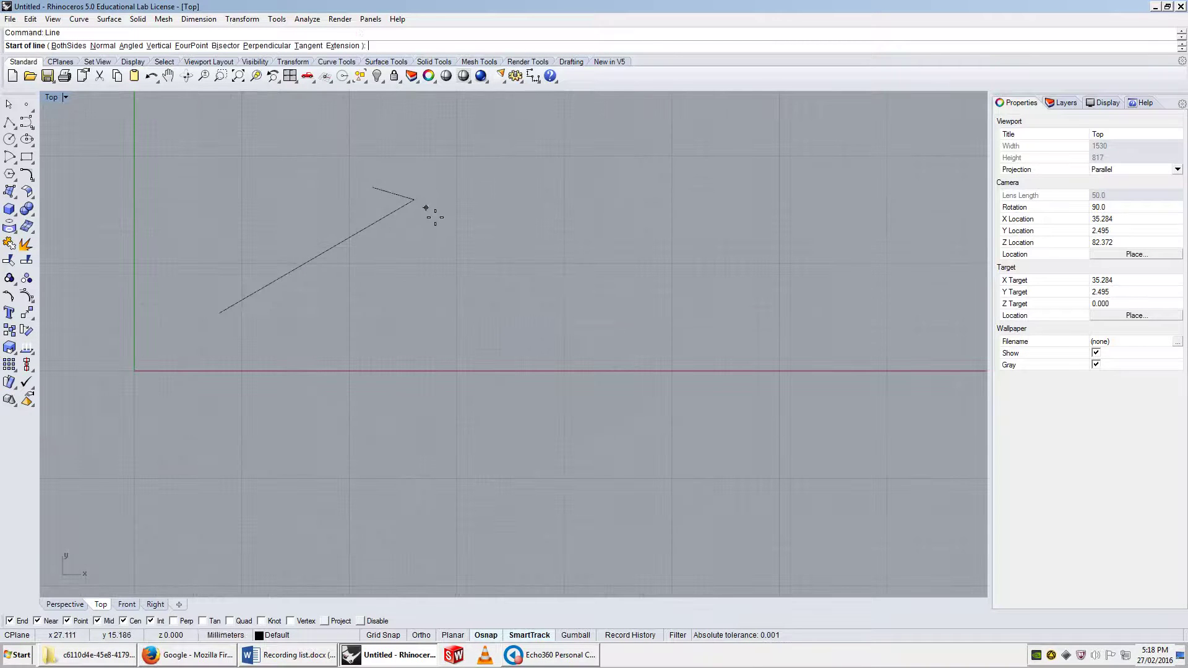
click(414, 200)
click(420, 242)
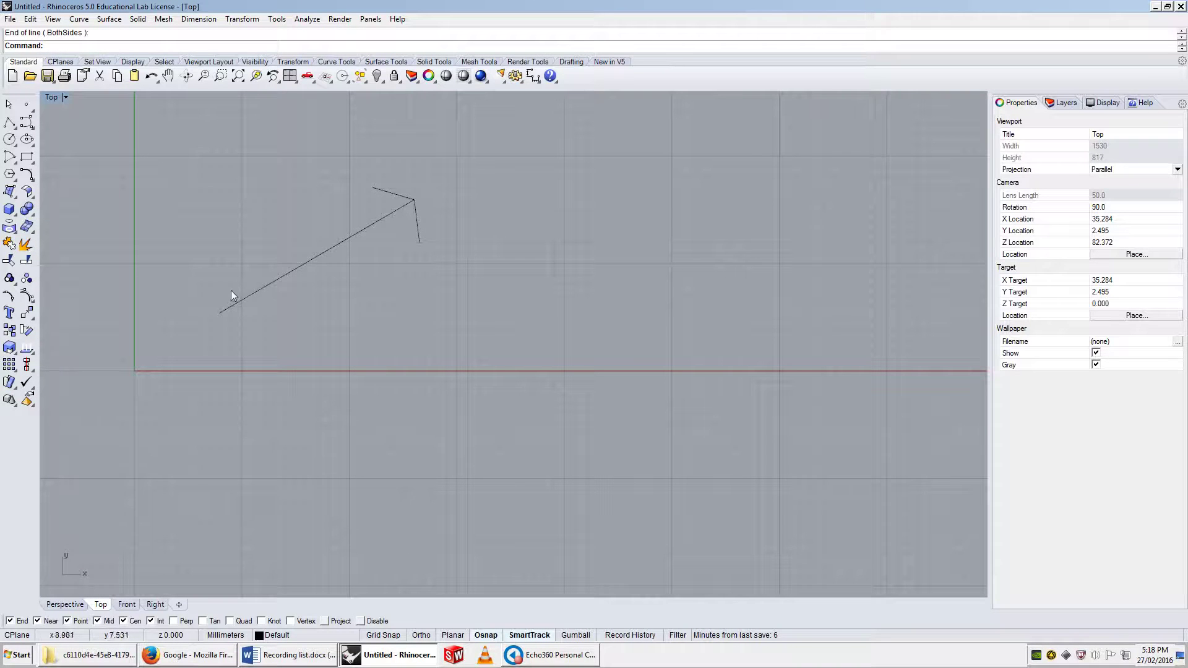
Step: Place small circles at the lower end and the tip of the arrow line
text(Circle)
key(Return)
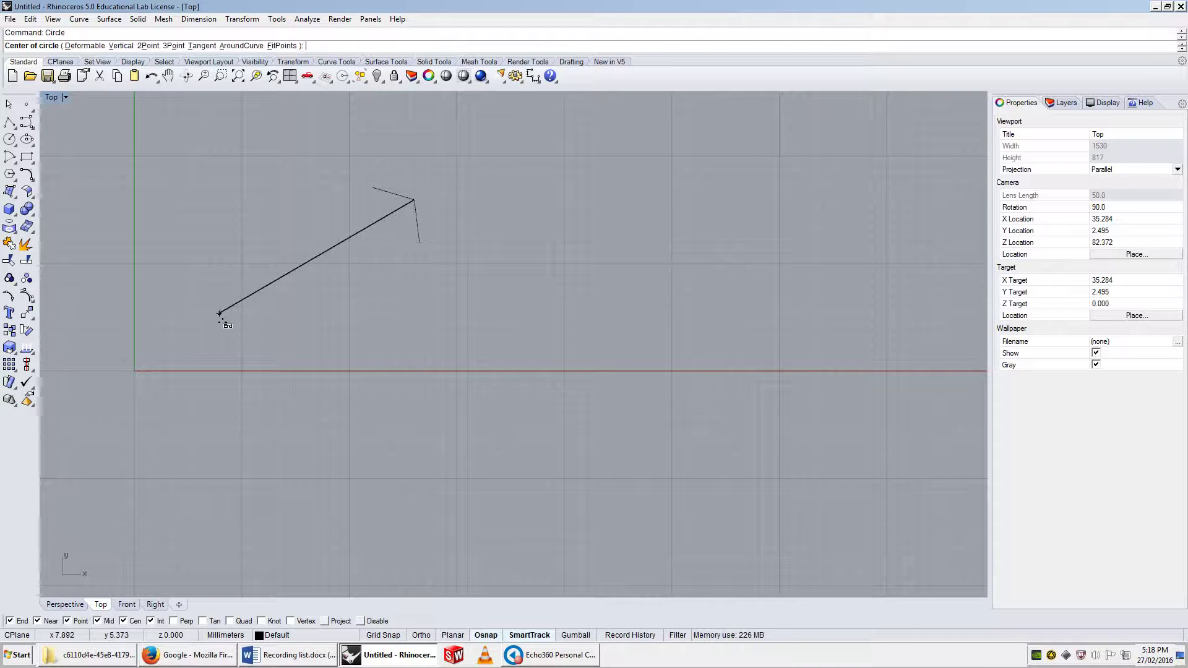
click(219, 313)
click(234, 321)
key(Return)
click(414, 199)
click(431, 211)
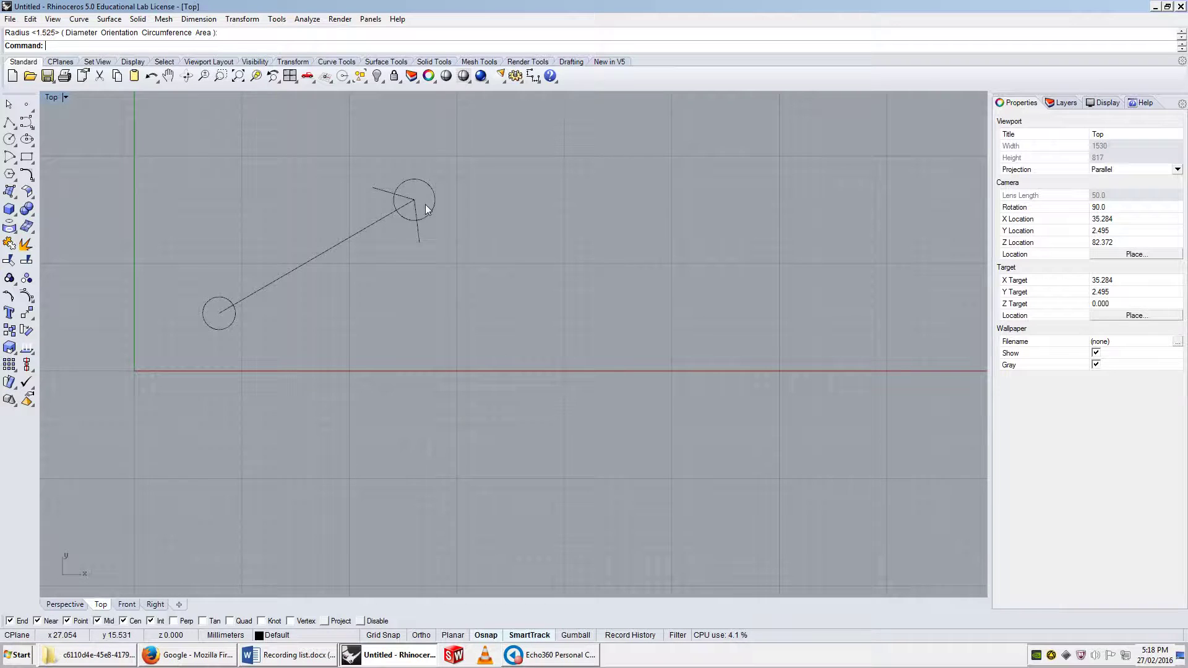
Step: Draw a six-point zigzag polyline across the Top view
text(Polyline)
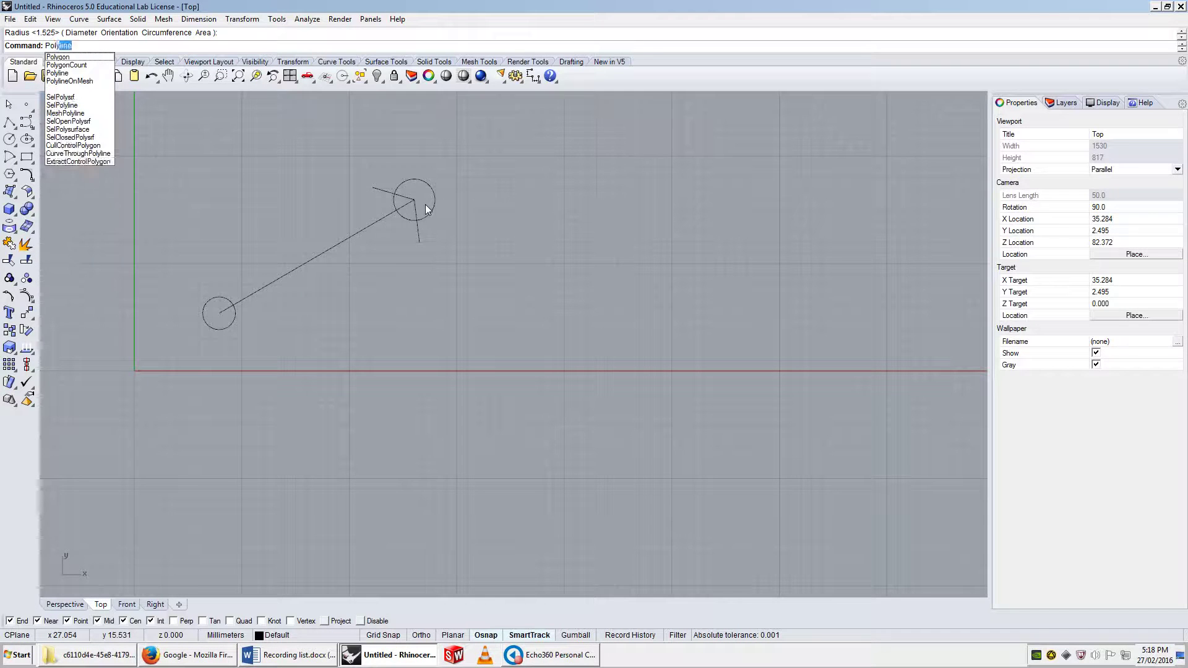
key(Return)
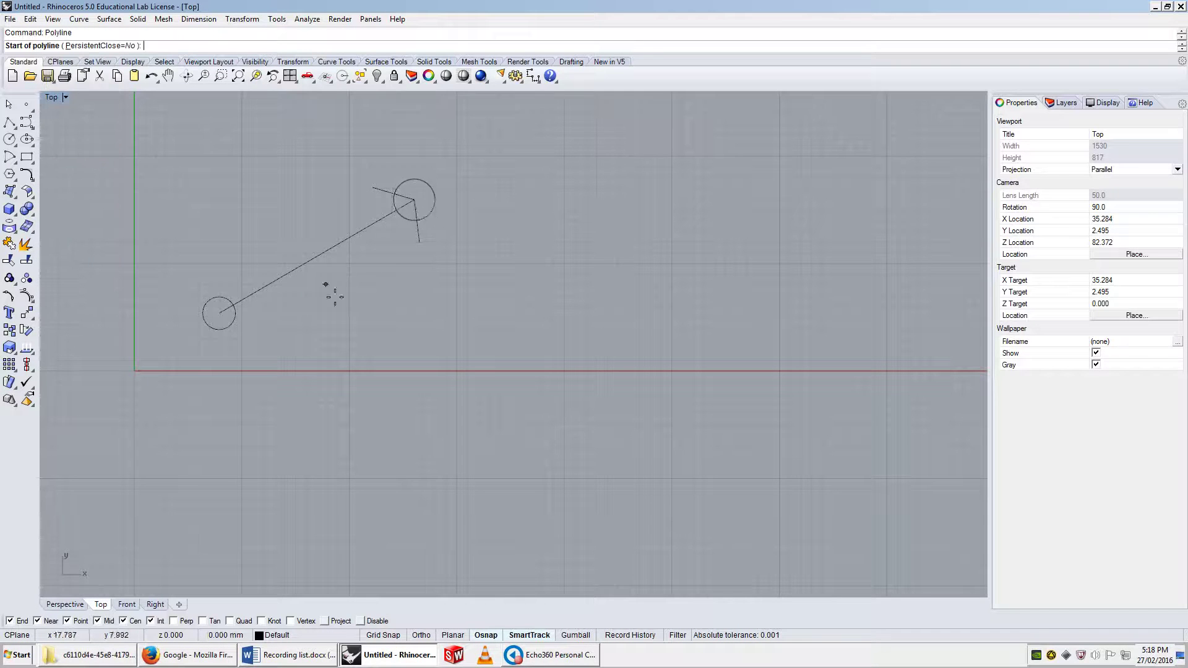
scroll(326, 287, down, 4)
click(336, 344)
click(448, 295)
click(531, 364)
click(637, 320)
click(711, 390)
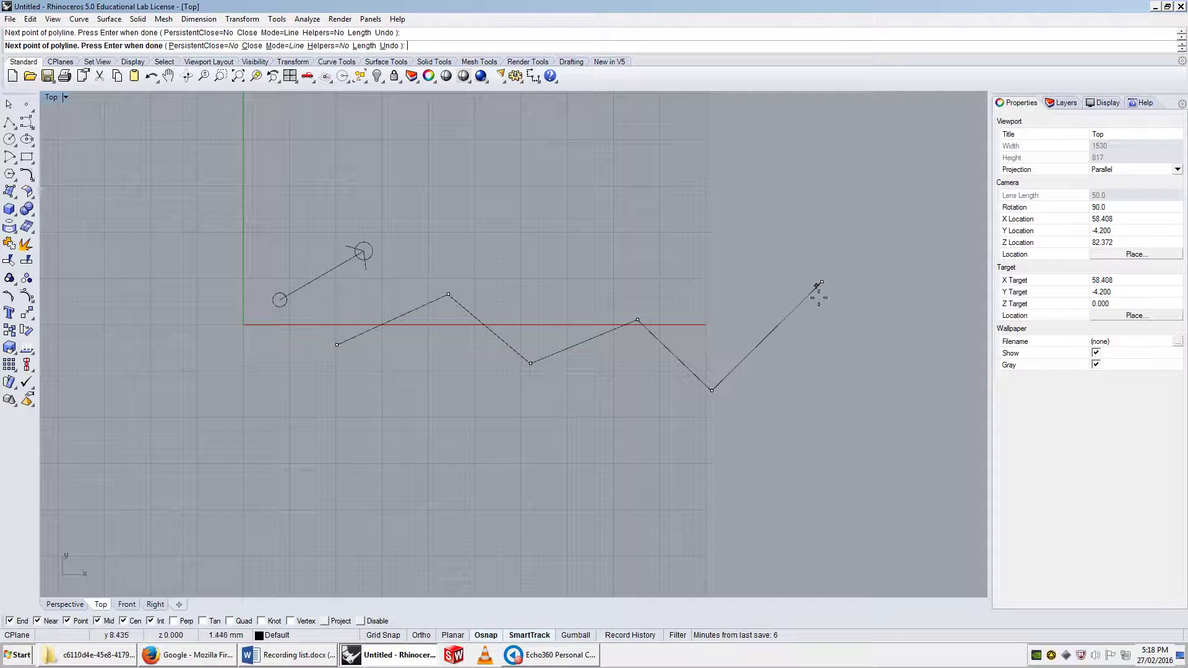
click(821, 282)
key(Return)
Step: Add small circles centred on the zigzag polyline's start and end points
text(Circle)
key(Return)
click(339, 346)
click(346, 352)
key(Return)
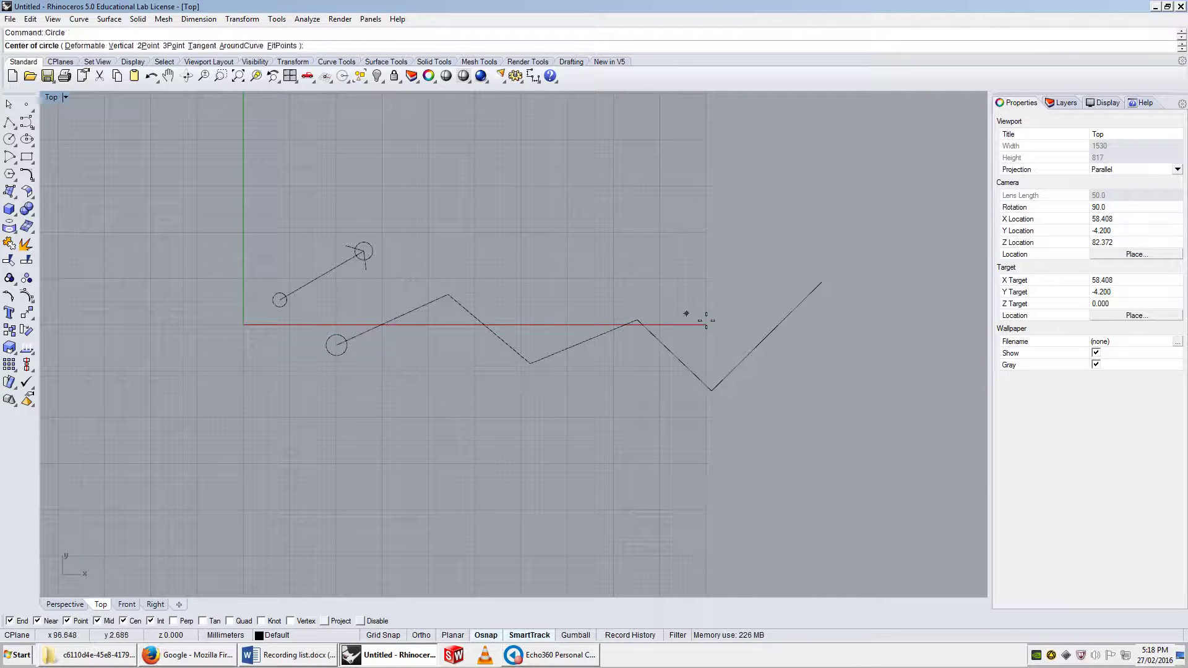
click(822, 284)
click(824, 288)
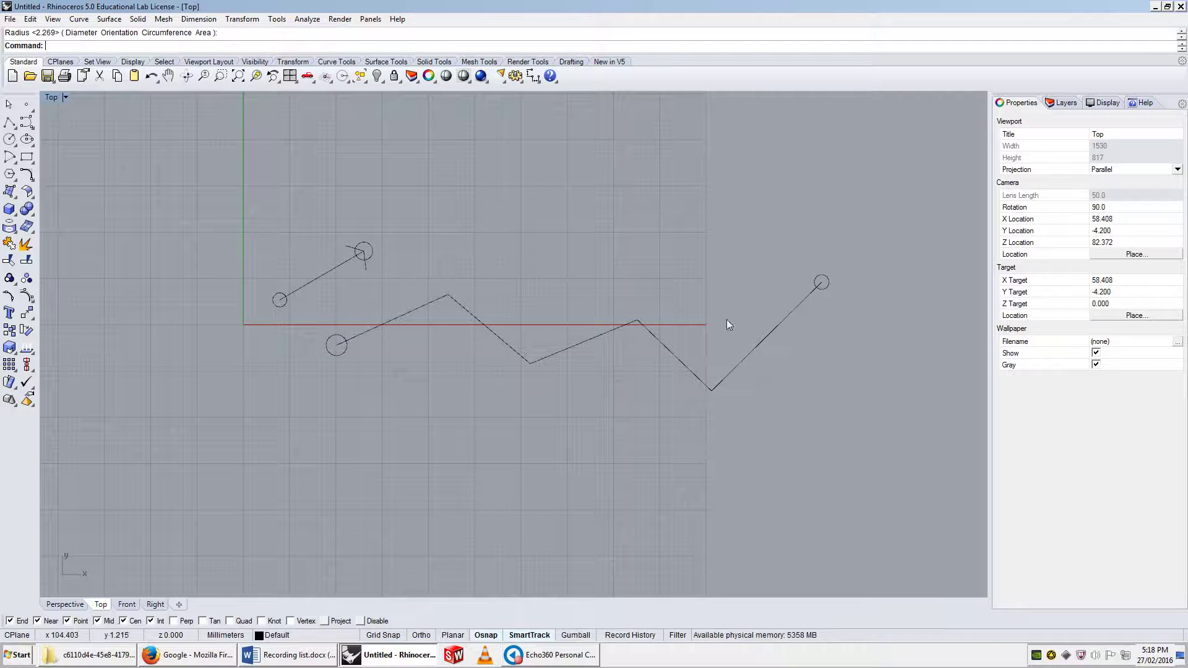
Step: Draw a short line from where the zigzag crosses the red axis
text(line)
key(Return)
click(489, 328)
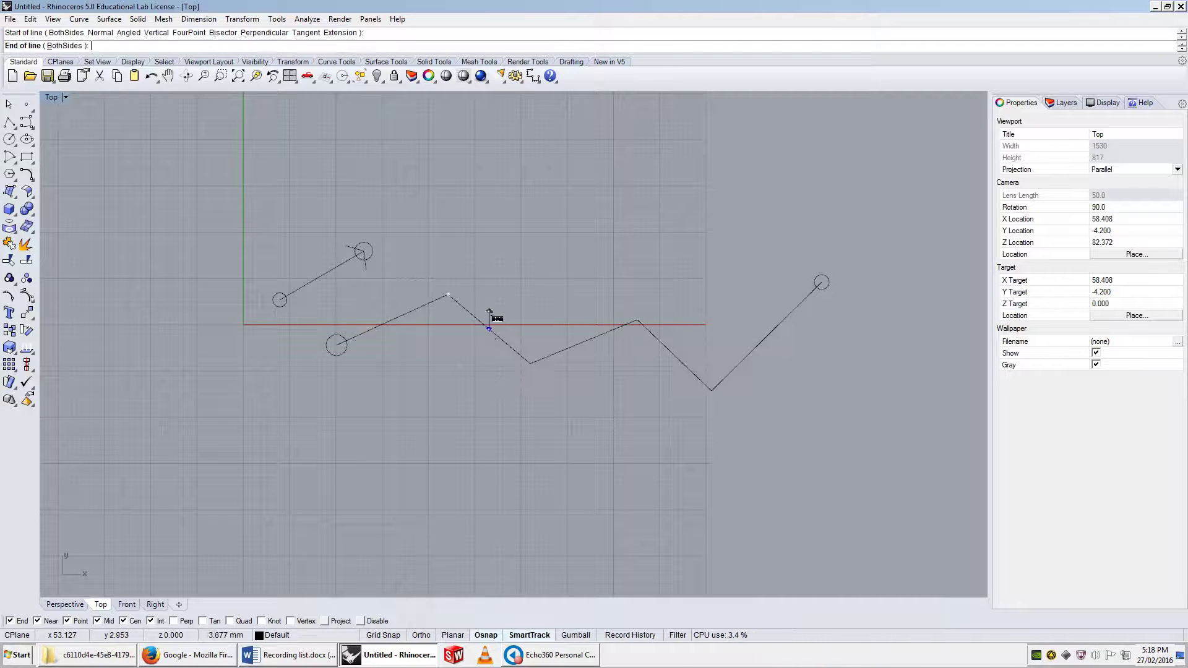
click(467, 342)
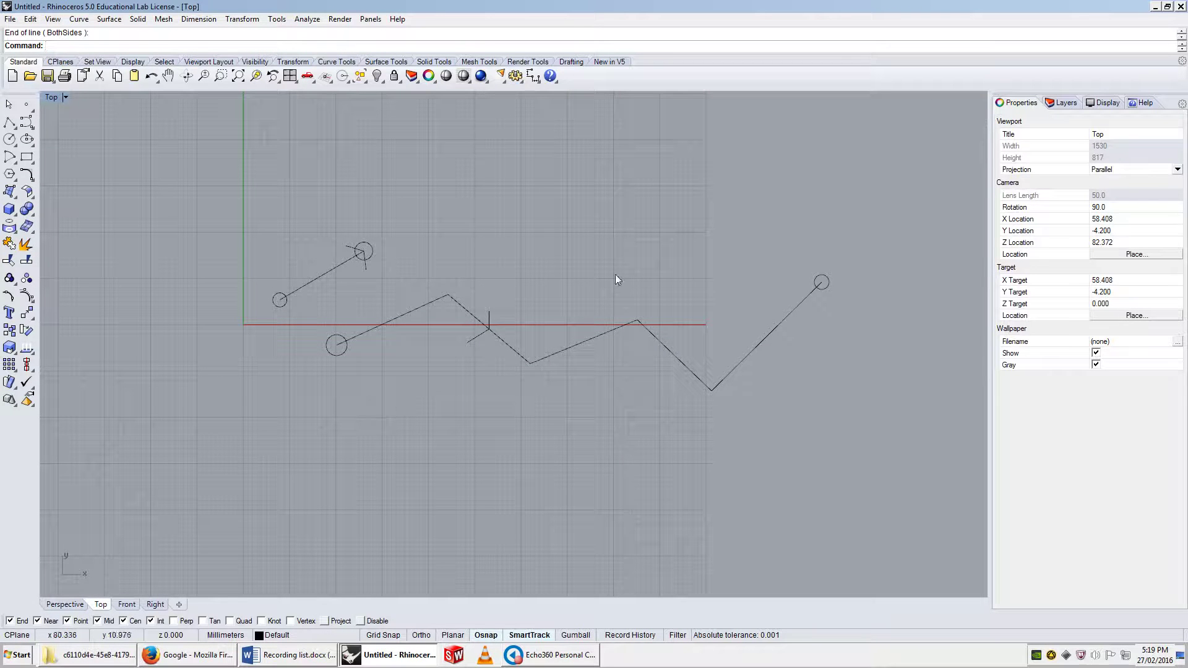
Step: Draw connected lines from the zigzag's first peak: up, up-right, then down-right
key(Return)
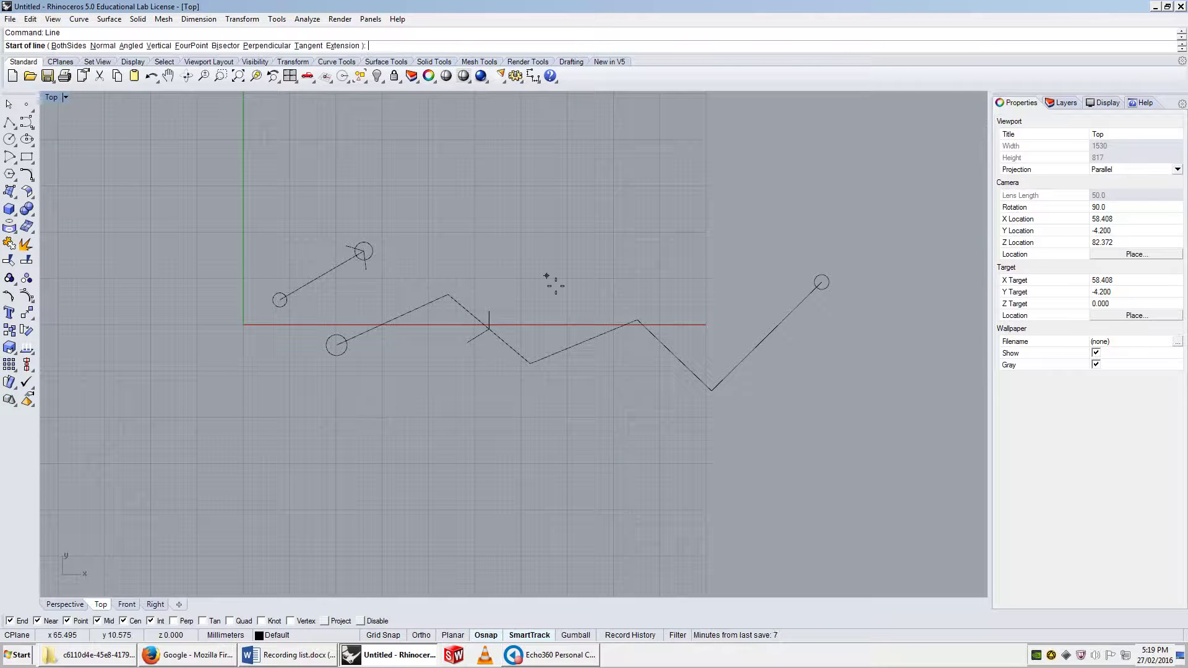
click(448, 295)
click(470, 229)
key(Return)
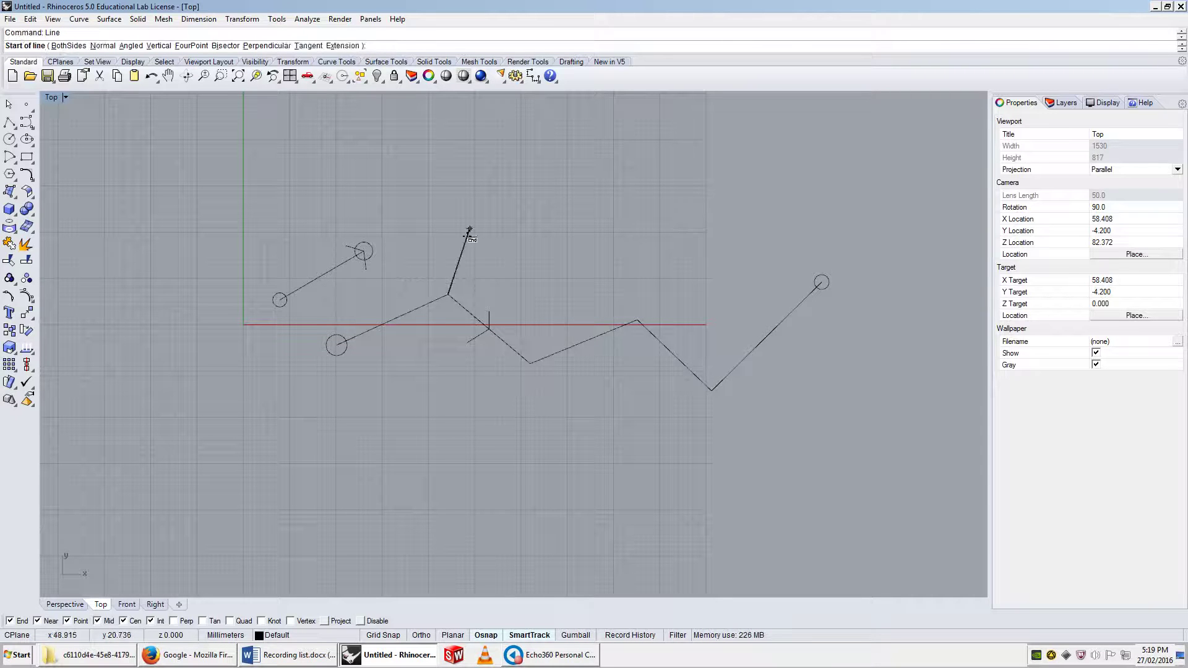
click(469, 229)
click(573, 202)
key(Return)
click(574, 202)
click(667, 241)
Step: Add further branch lines from the junctions: up to a top point, rightward, up-left and downward
key(Return)
click(573, 202)
click(608, 151)
key(Return)
click(609, 150)
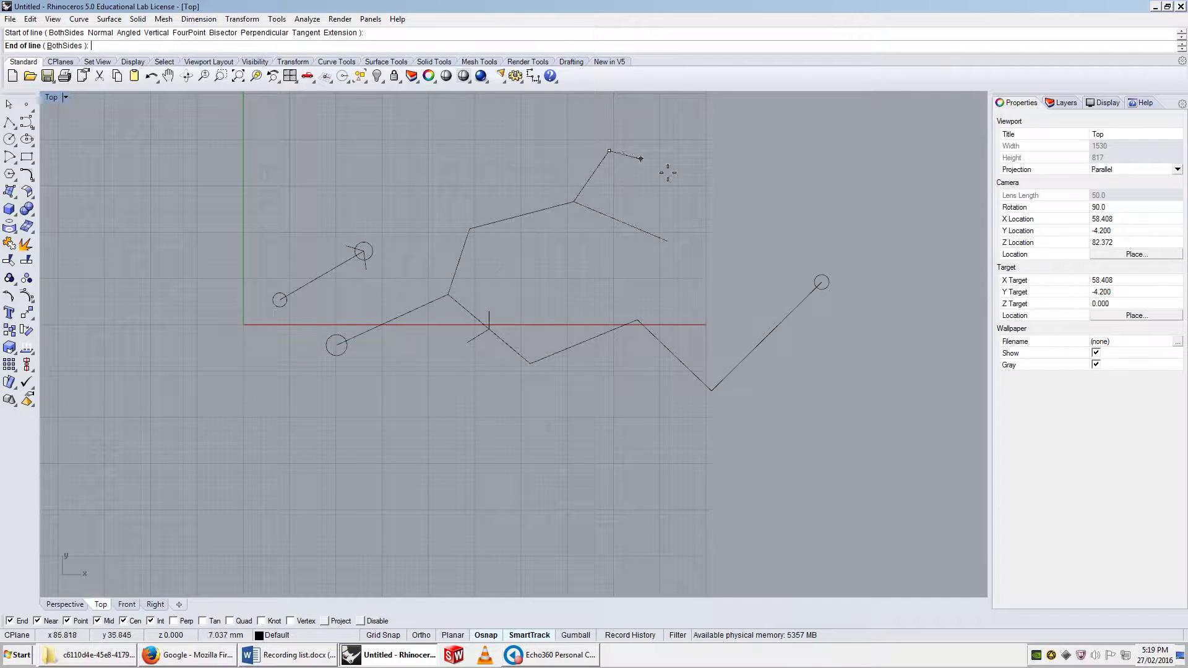
click(707, 164)
key(Return)
click(667, 241)
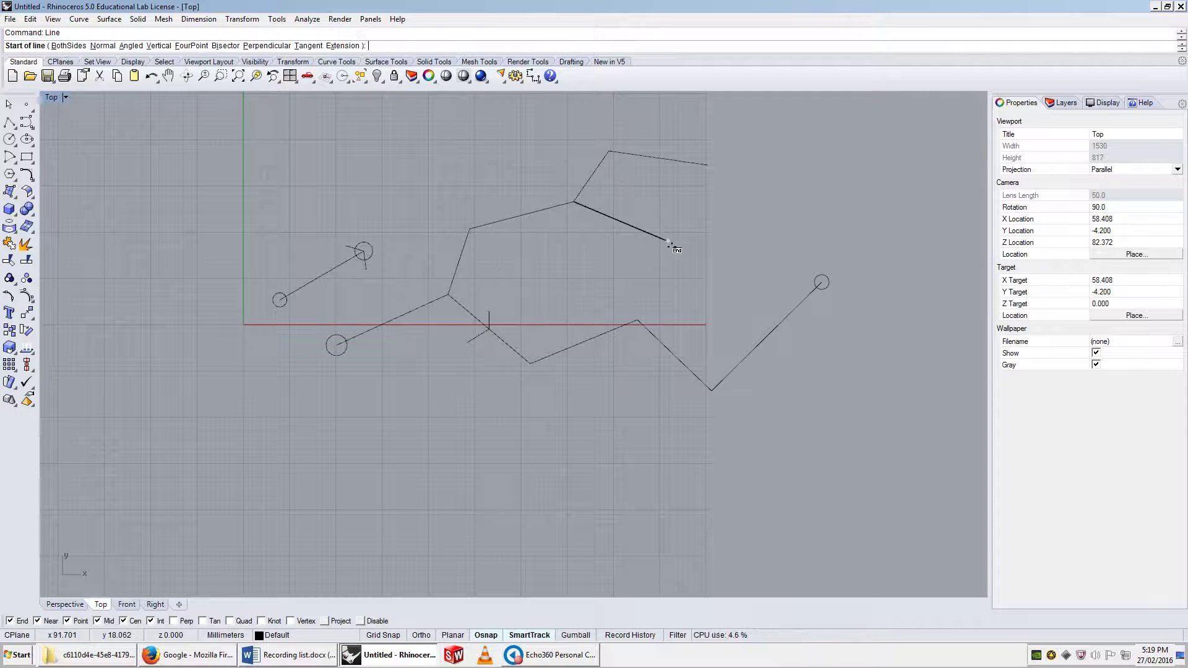
click(640, 190)
key(Return)
click(667, 241)
click(687, 312)
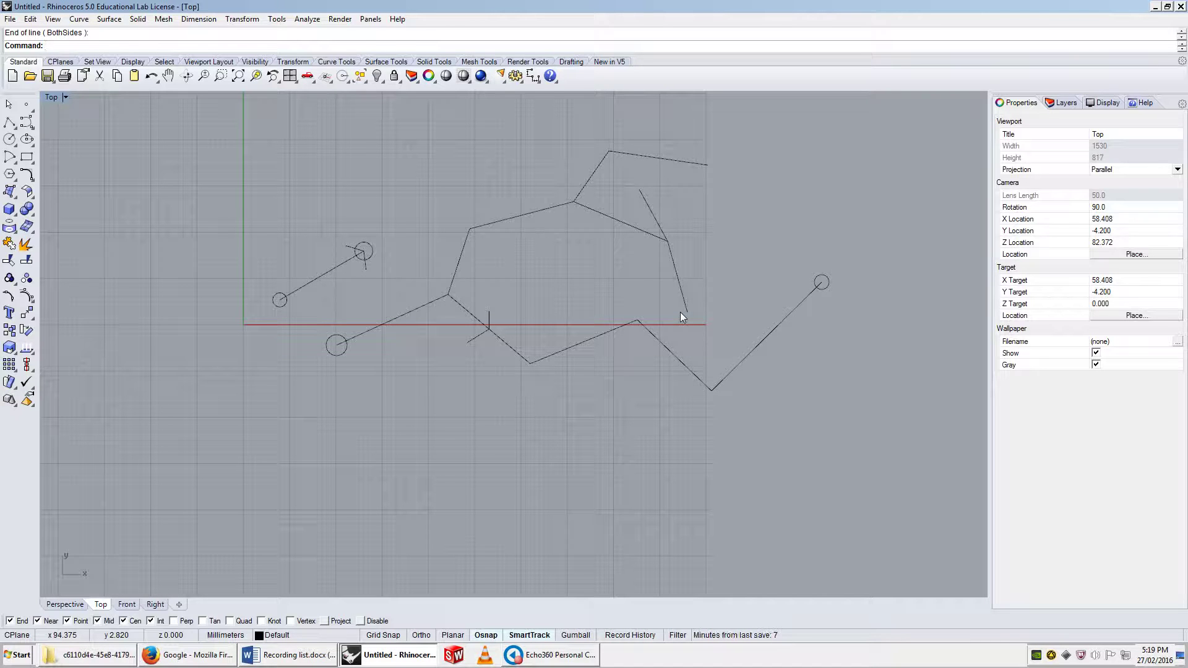
click(433, 302)
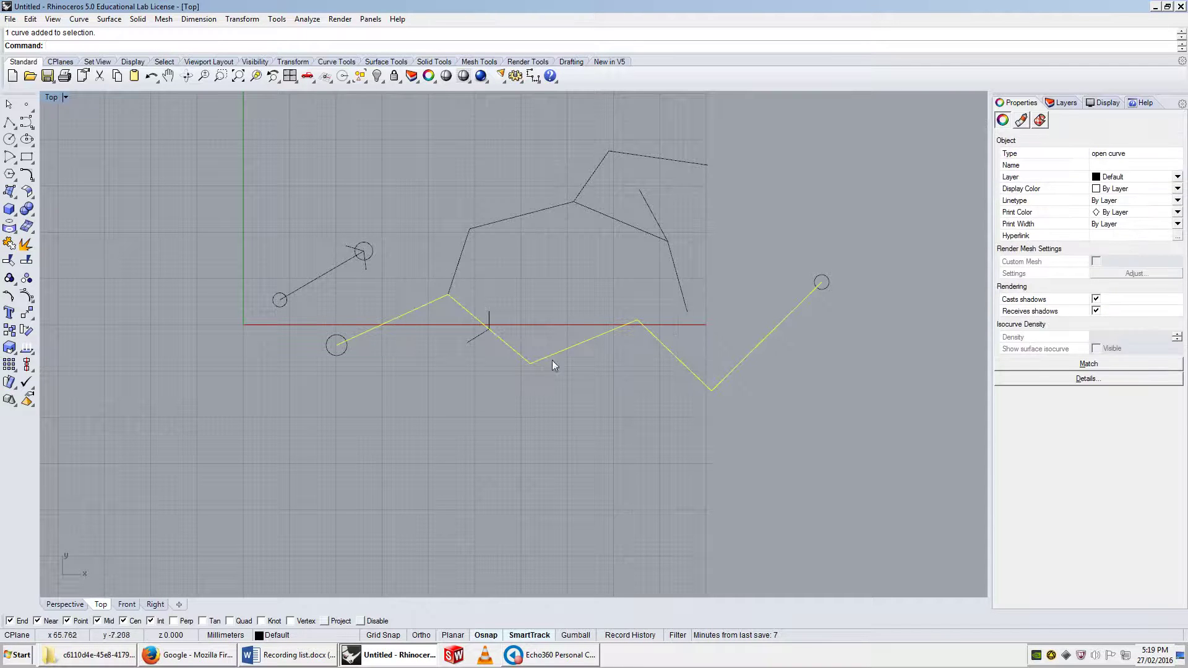
shift+click(459, 261)
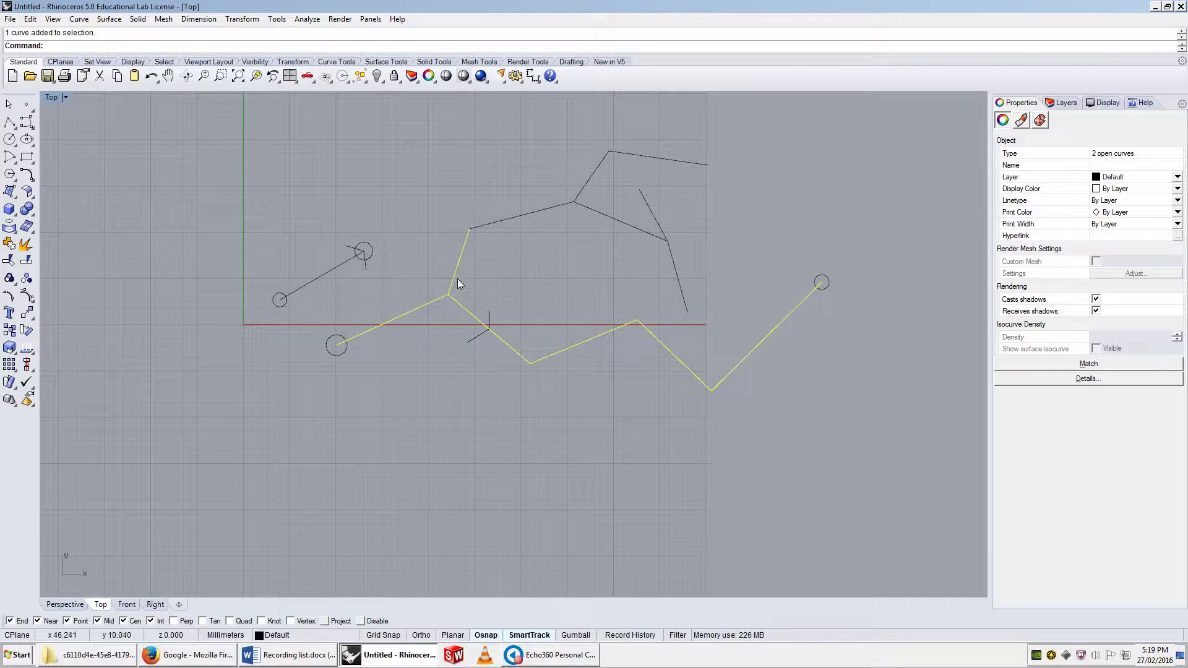
text(join)
key(Return)
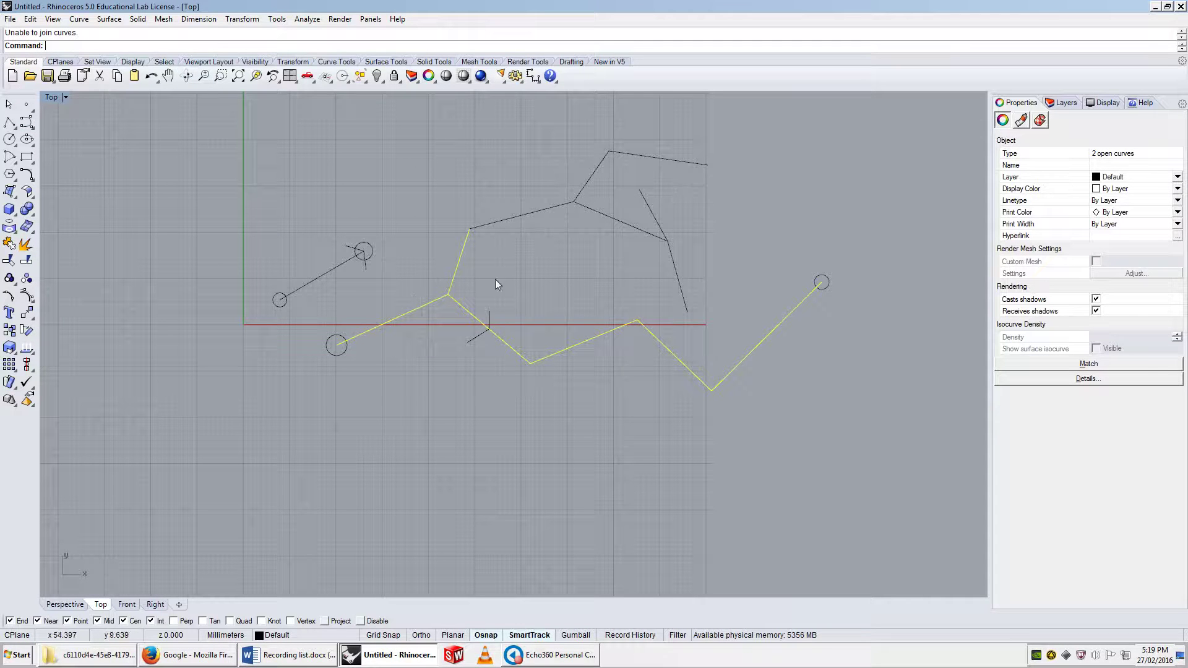
click(484, 267)
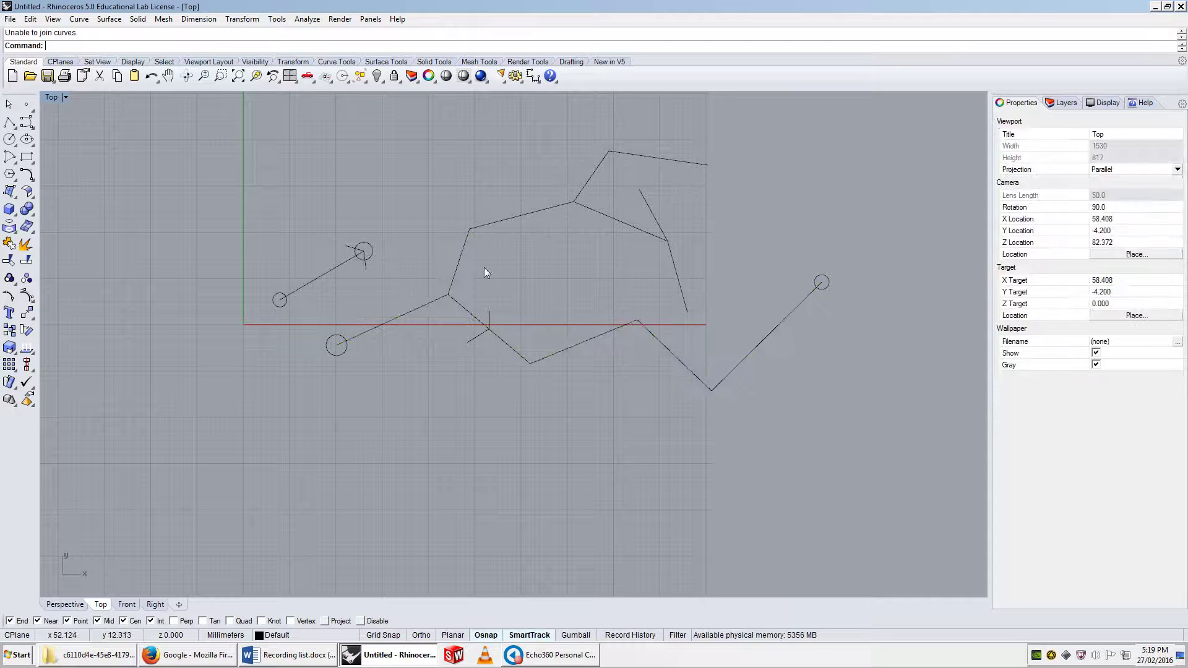
click(342, 350)
scroll(676, 303, up, 3)
click(663, 307)
scroll(577, 332, down, 5)
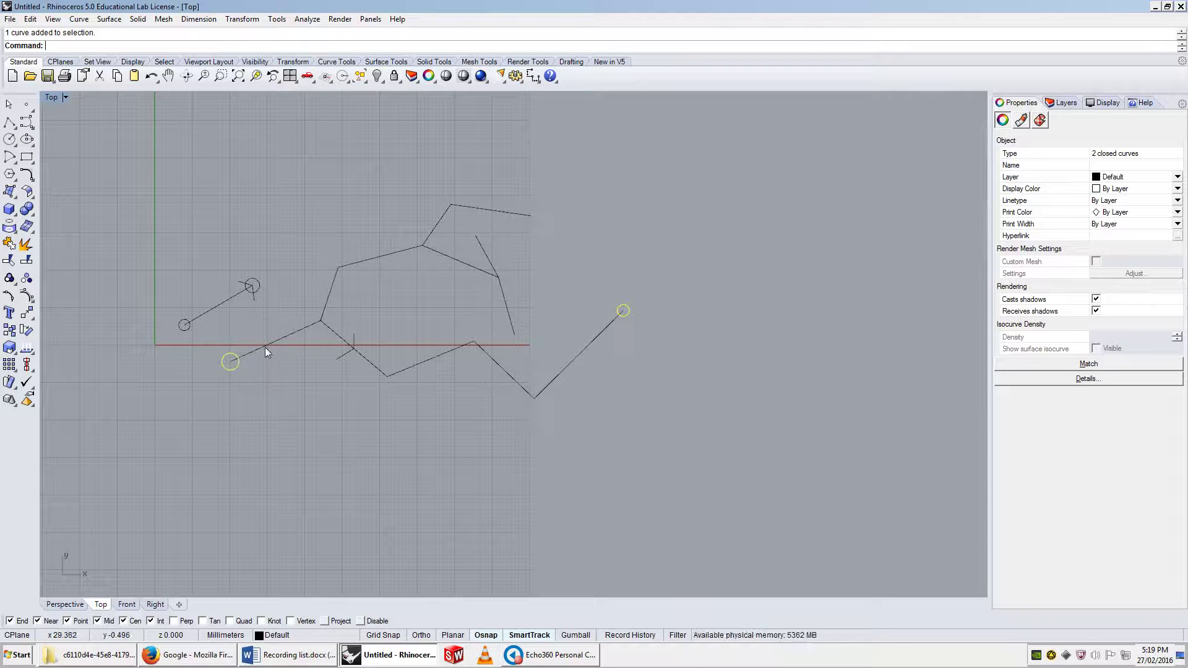
drag(381, 259, 473, 272)
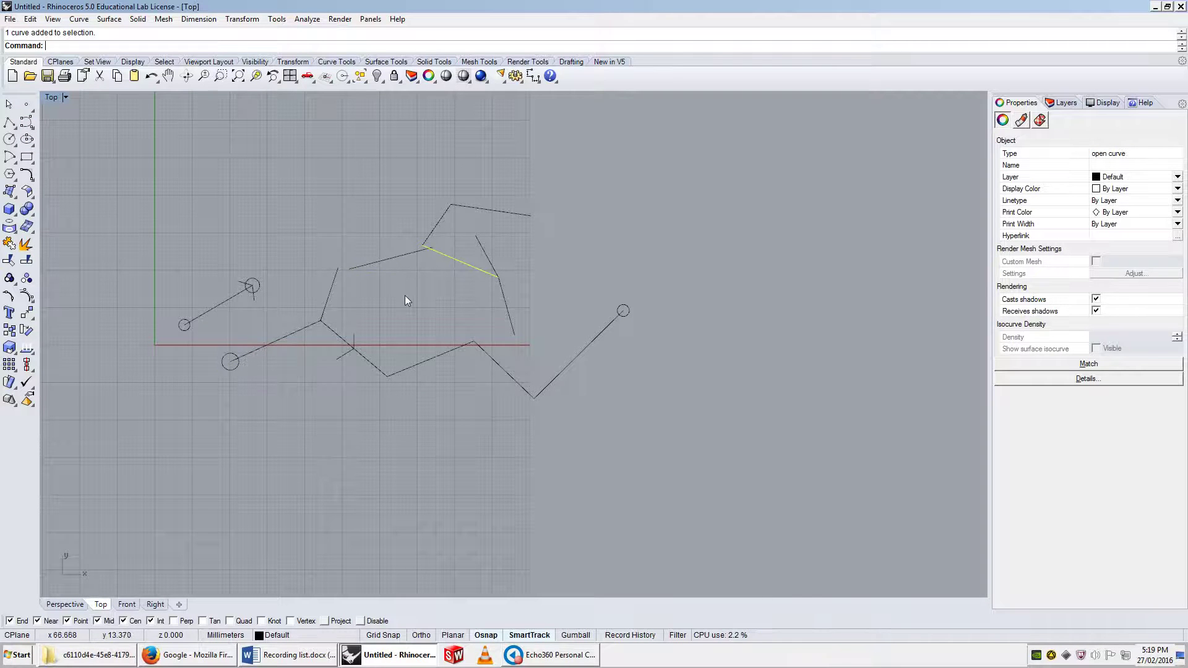
key(ctrl+z)
click(275, 386)
scroll(226, 361, up, 5)
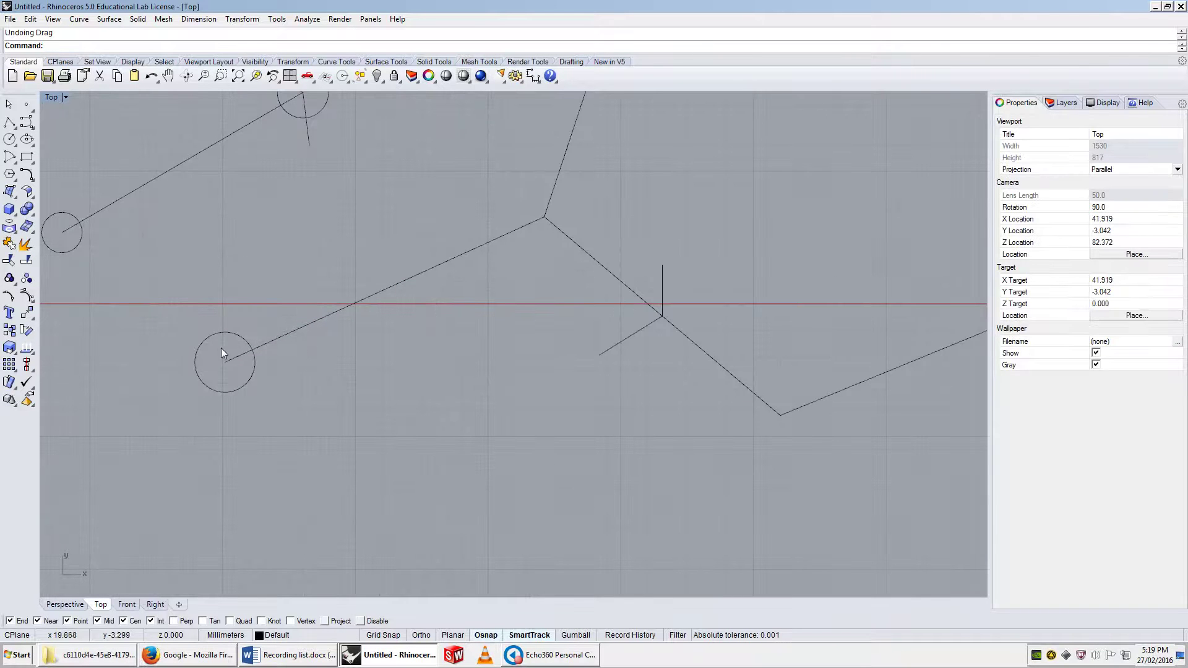
scroll(230, 359, down, 5)
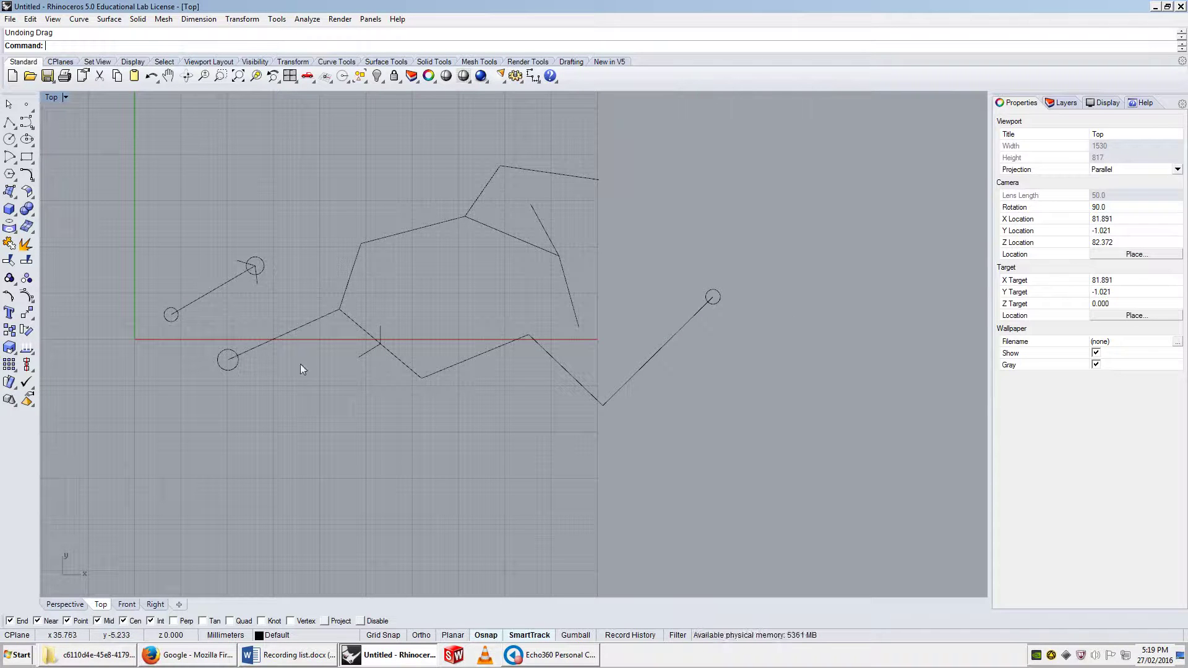
Step: Draw a line of length 1 from the origin along the x-axis
text(line)
key(Return)
scroll(420, 323, down, 5)
text(0)
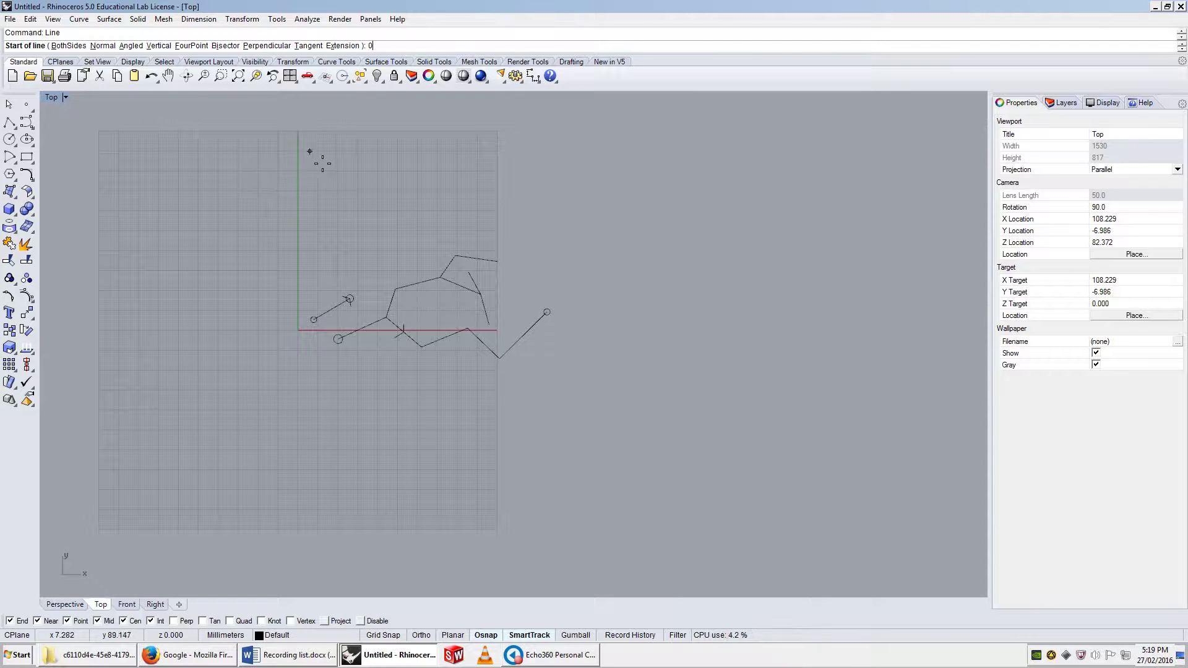
key(Return)
scroll(317, 353, up, 2)
text(1)
key(Return)
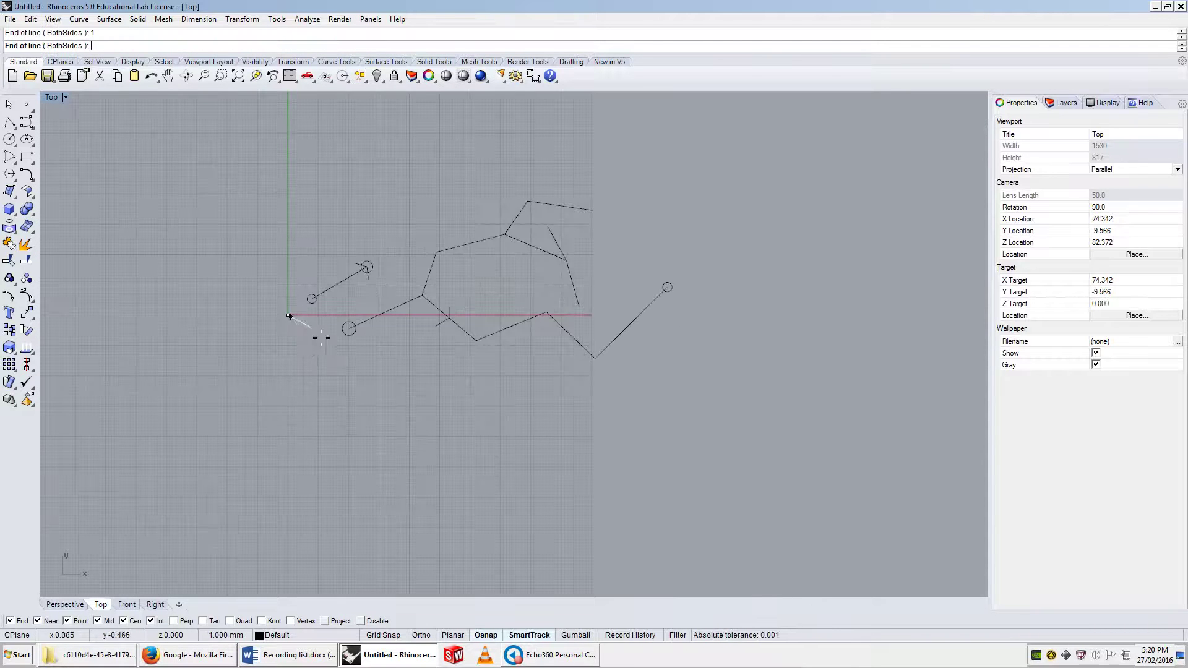
click(290, 316)
scroll(289, 314, up, 8)
scroll(295, 315, up, 2)
click(314, 315)
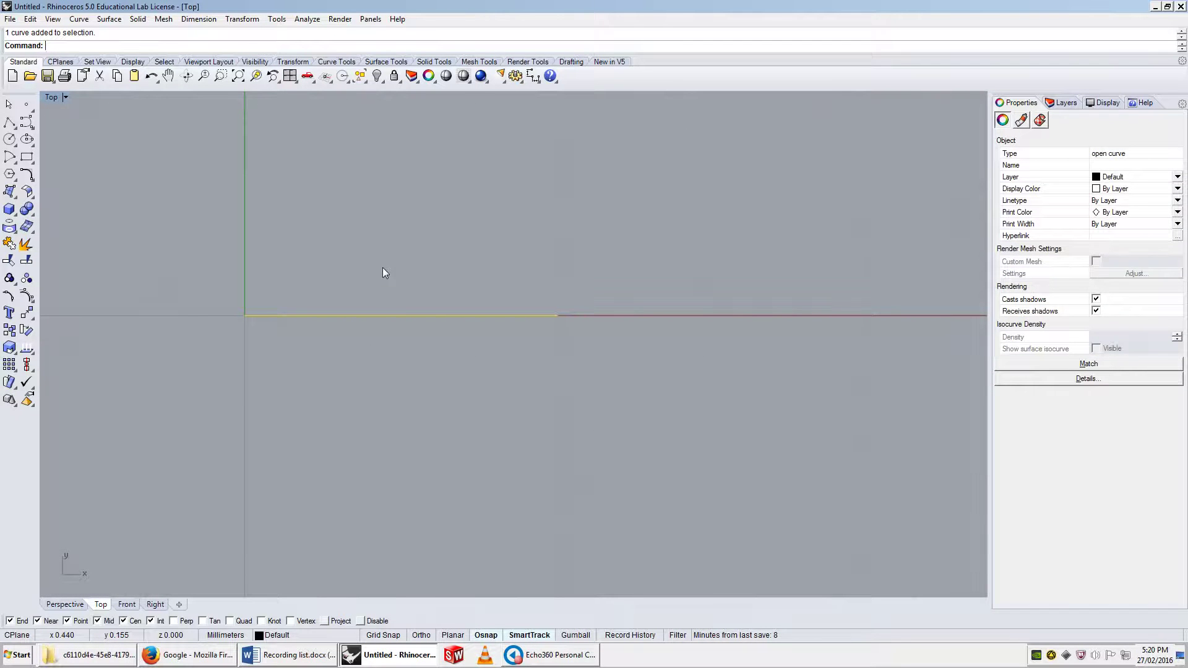
Step: Place circles at both ends of the x-axis line
text(Circle)
key(Return)
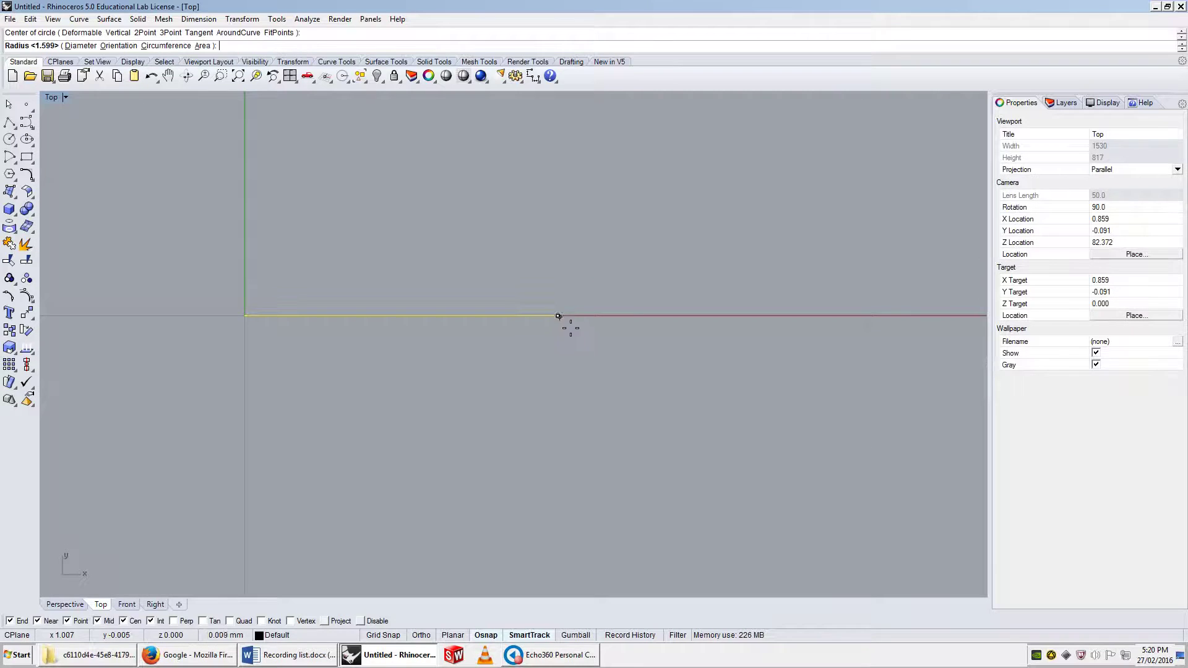
click(557, 316)
key(Return)
click(245, 315)
key(Return)
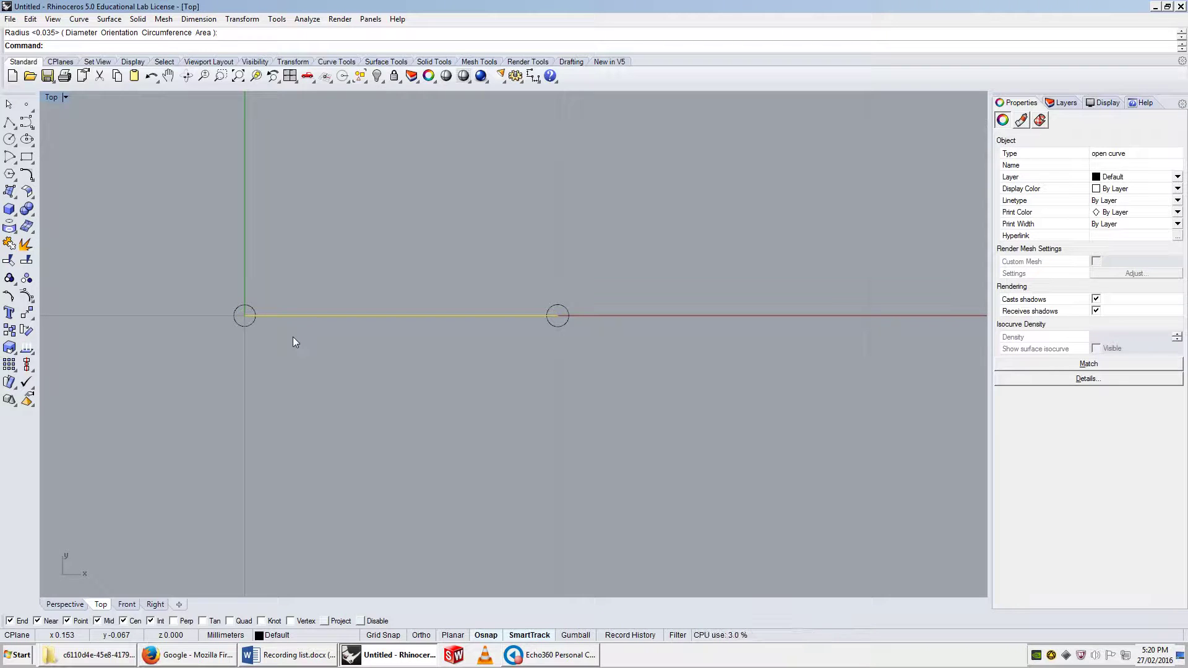
Step: Draw a 0.38-long line from the origin along the x-axis
text(line)
key(Return)
click(245, 316)
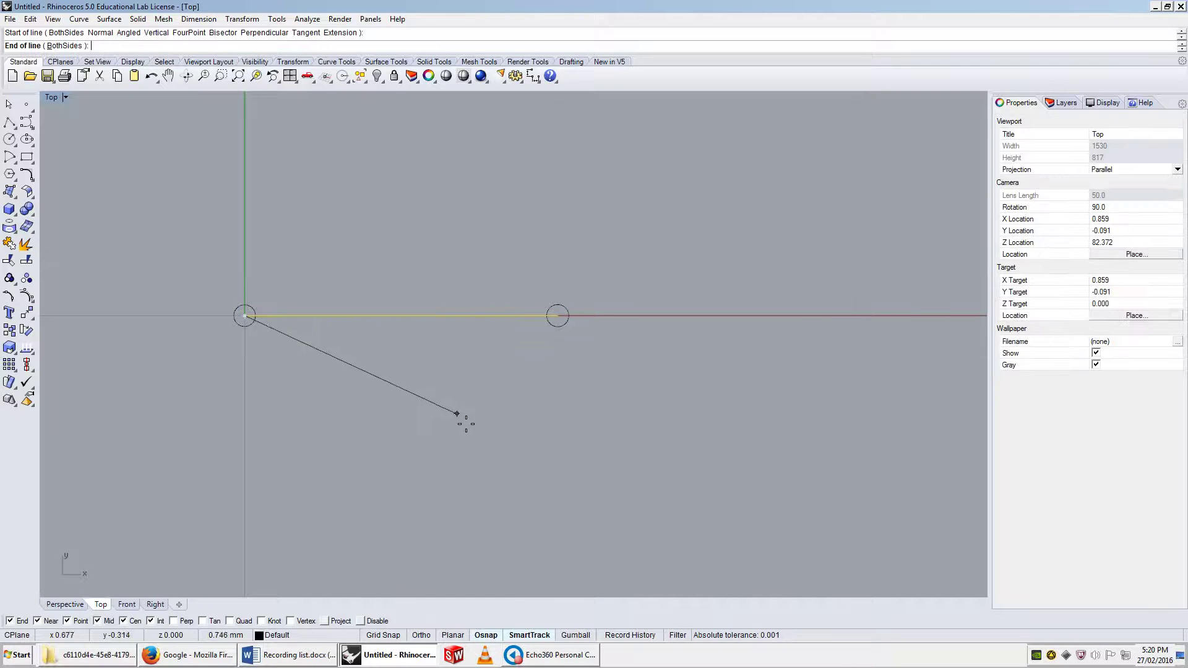
text(0.3)
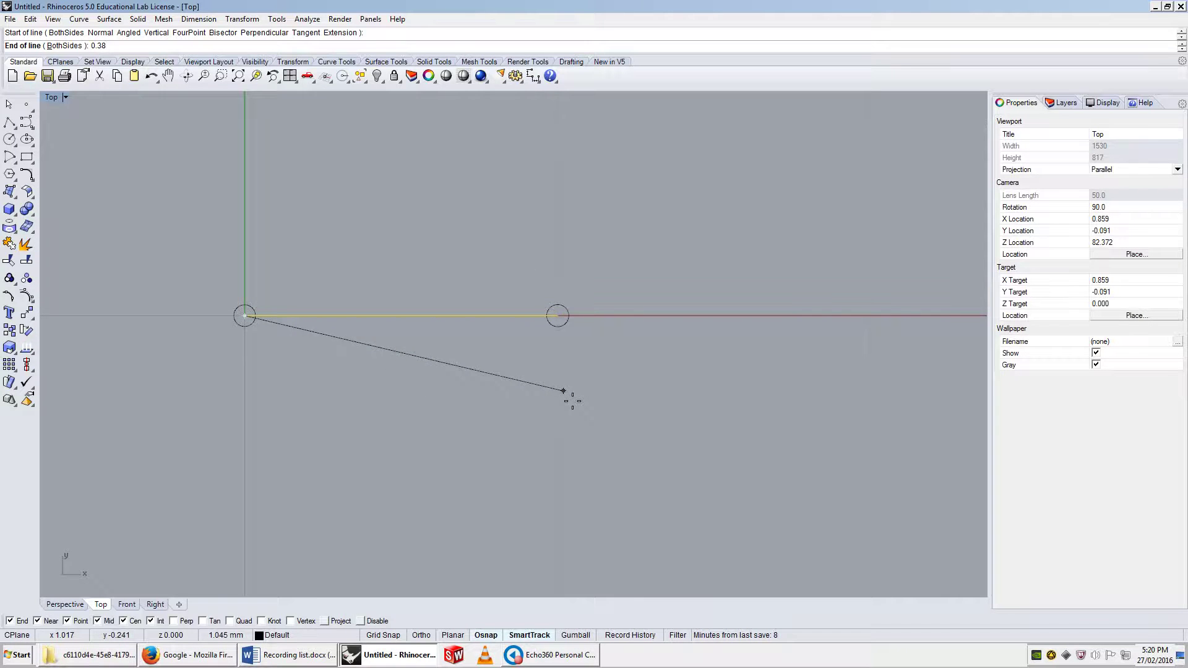
text(8)
key(Return)
click(641, 320)
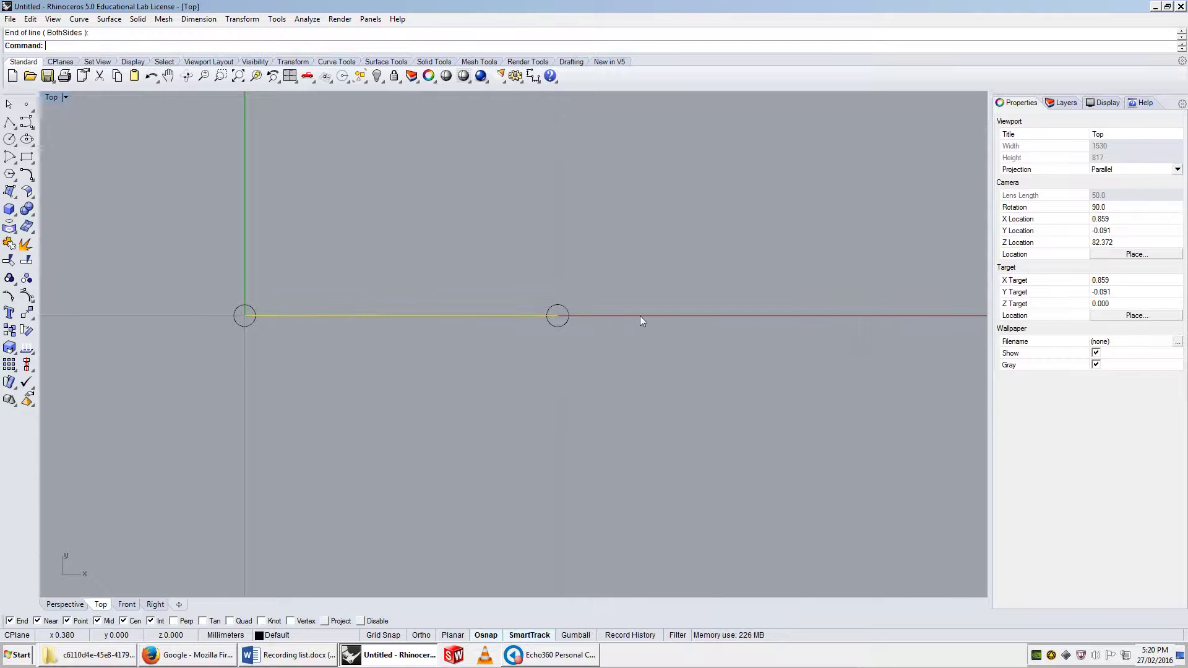
Step: Add a 0.035-radius circle at the midpoint of the 0.38 line
text(circle)
key(Return)
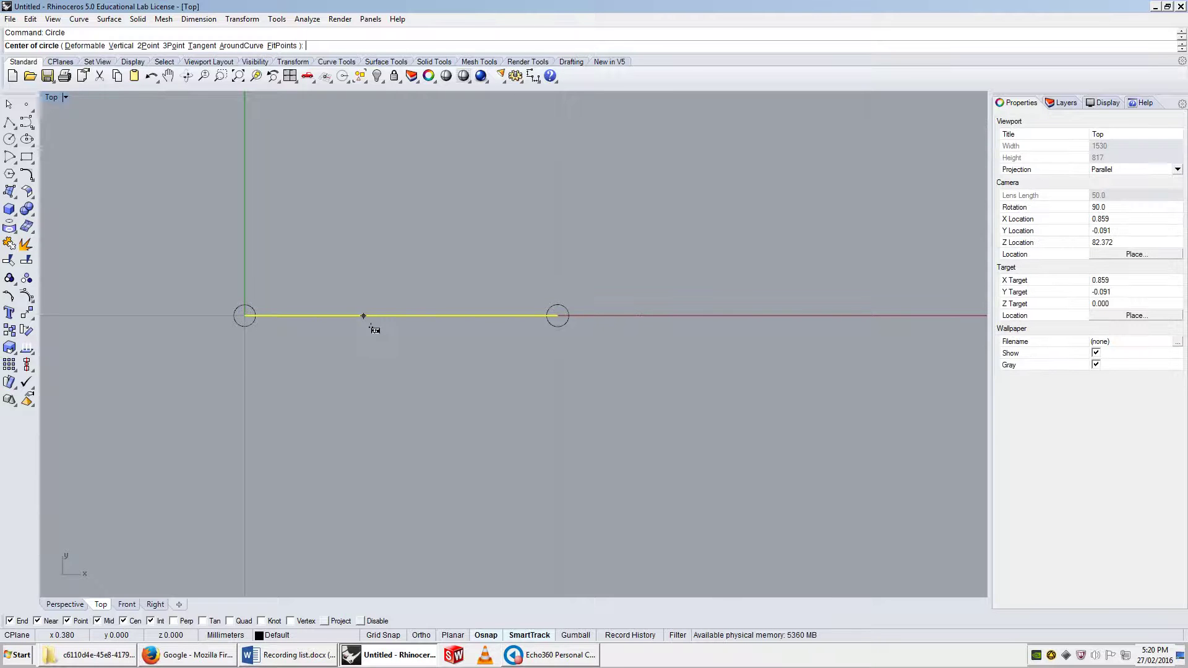
click(368, 324)
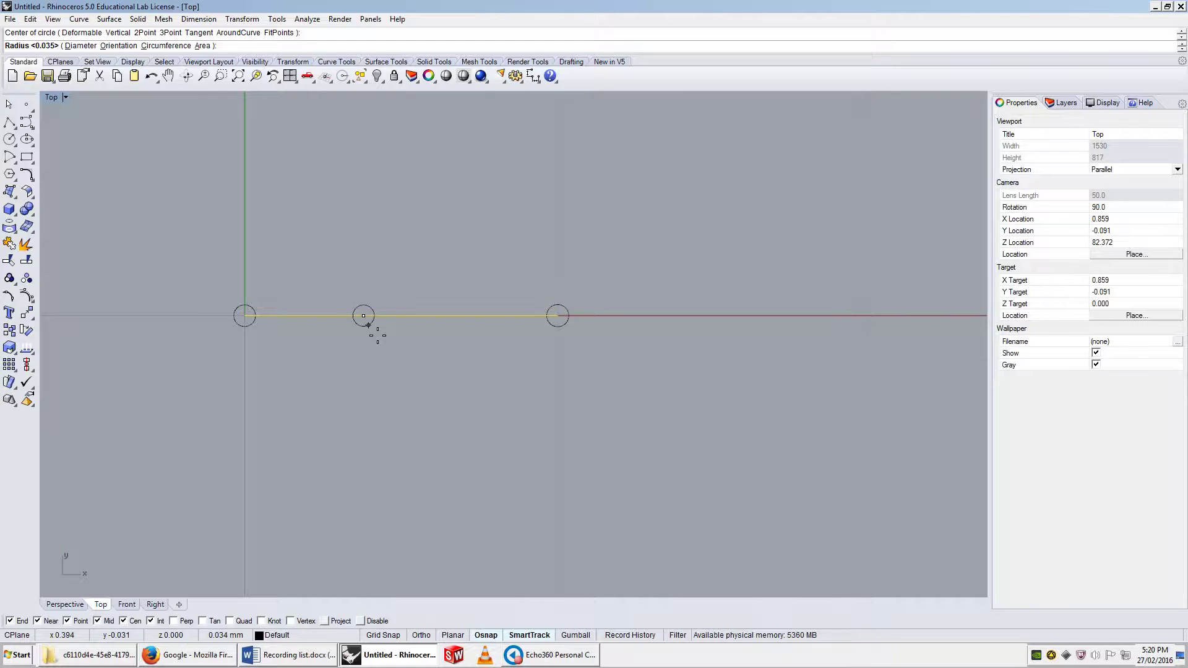
key(Return)
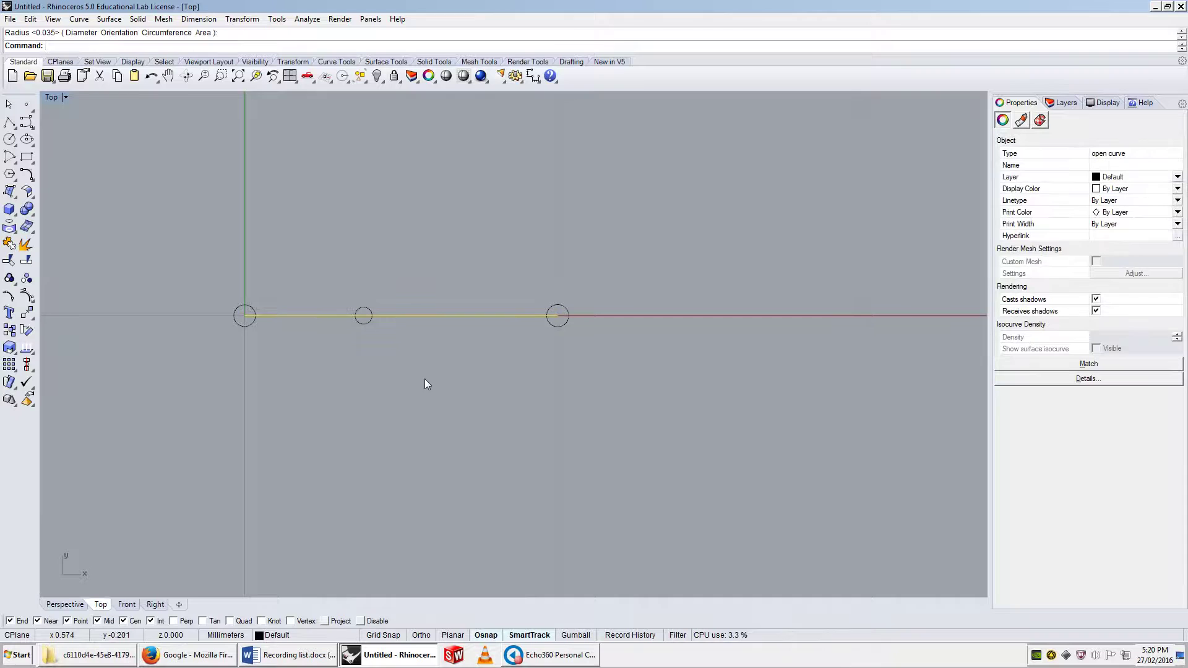
scroll(425, 380, down, 5)
Step: Select two of the curves and try joining them with J
scroll(688, 177, down, 5)
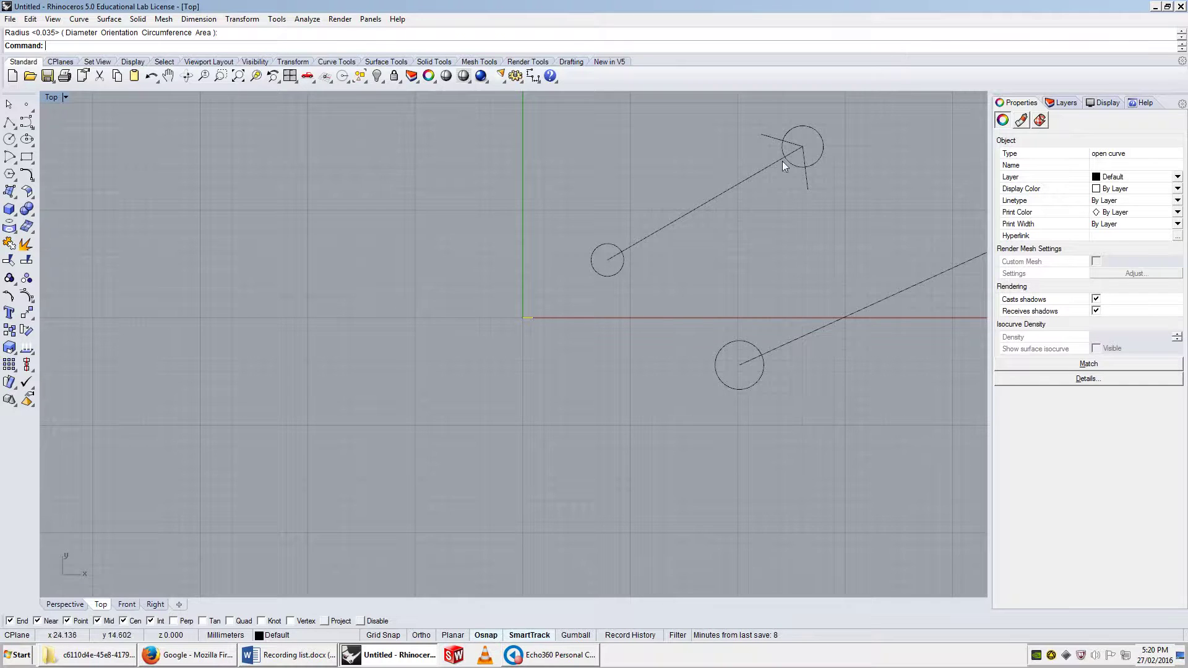
scroll(522, 325, up, 5)
scroll(610, 313, down, 4)
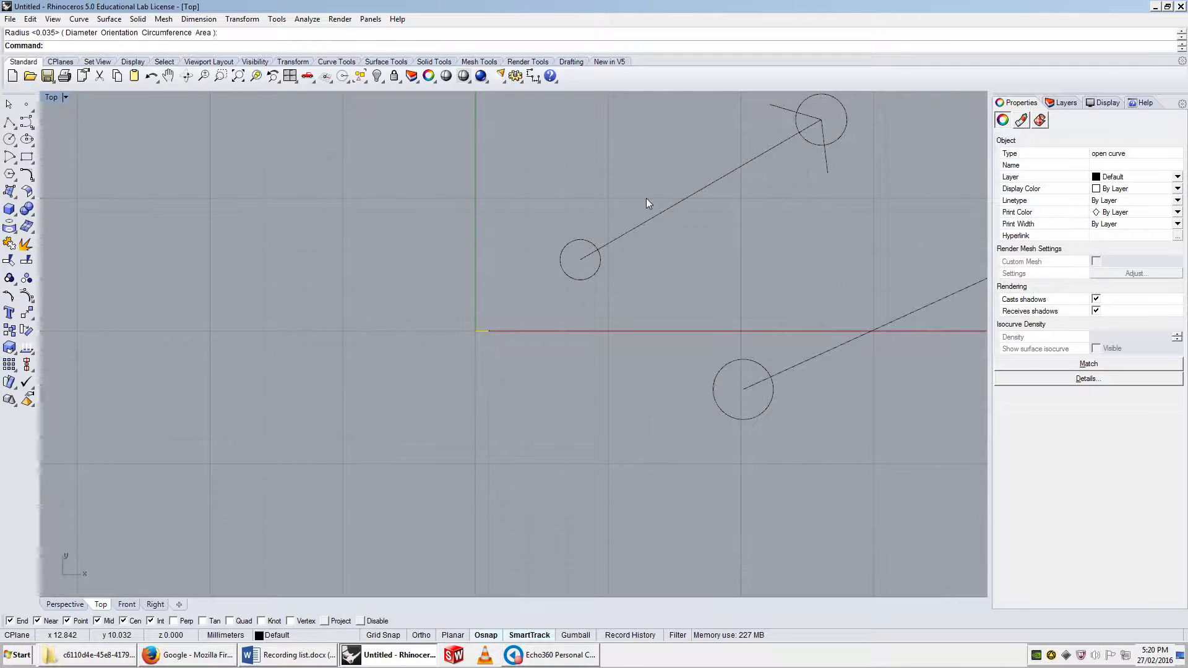
scroll(580, 268, down, 4)
scroll(761, 266, down, 3)
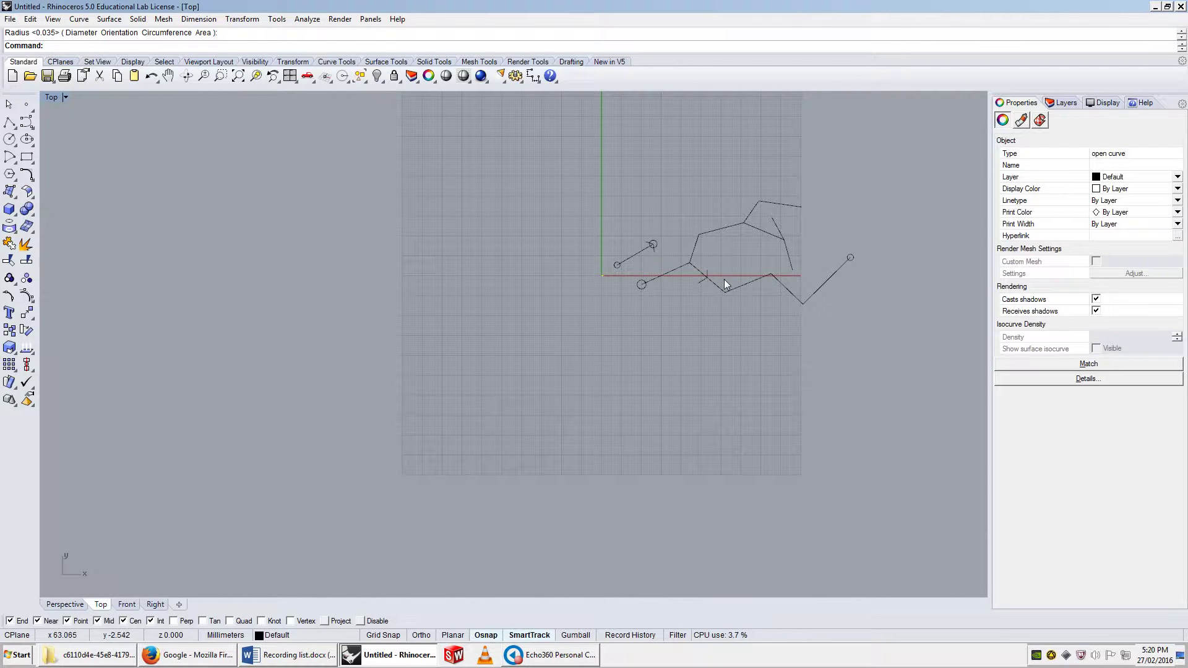
scroll(717, 284, up, 4)
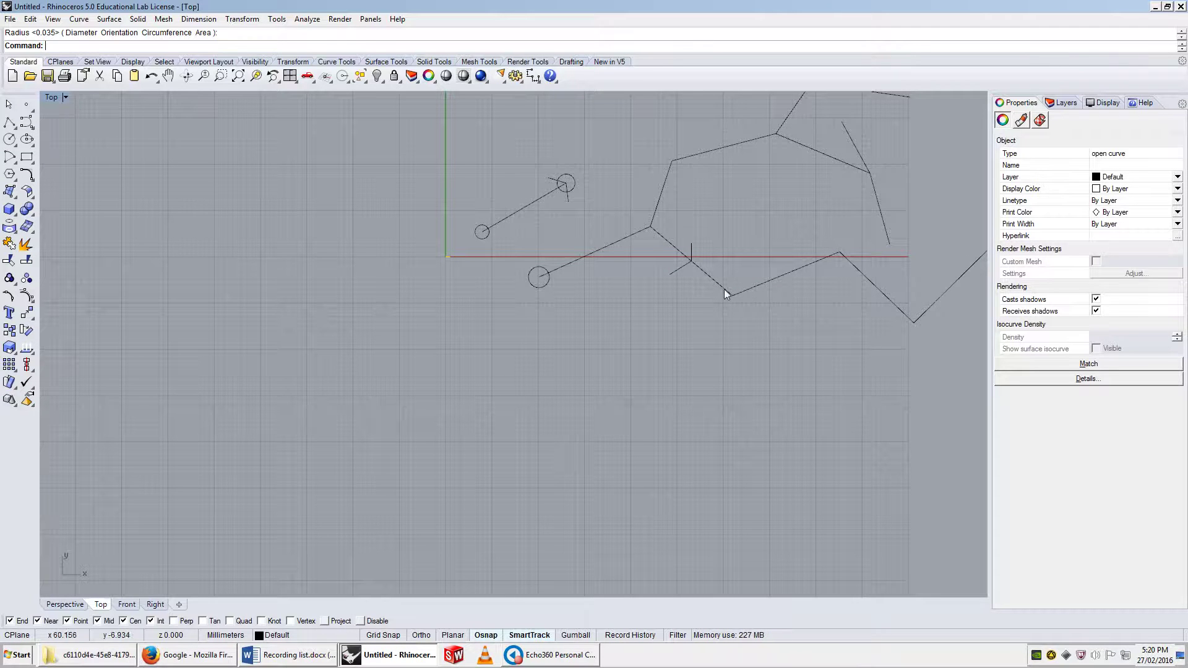
scroll(668, 223, down, 3)
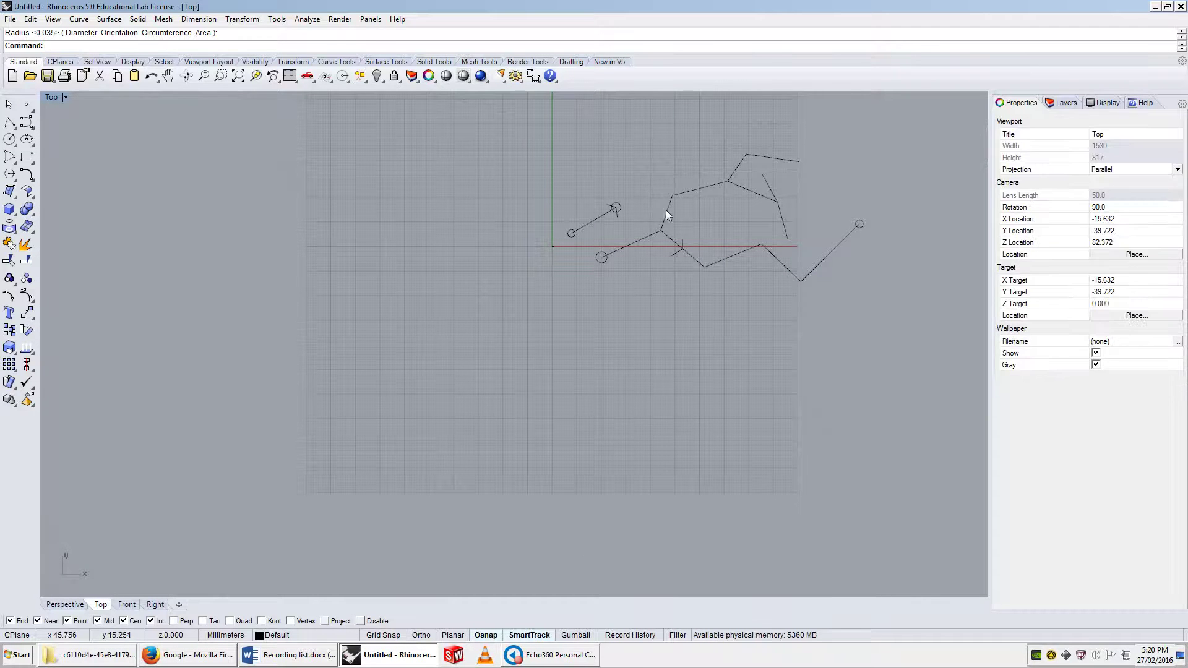
click(702, 189)
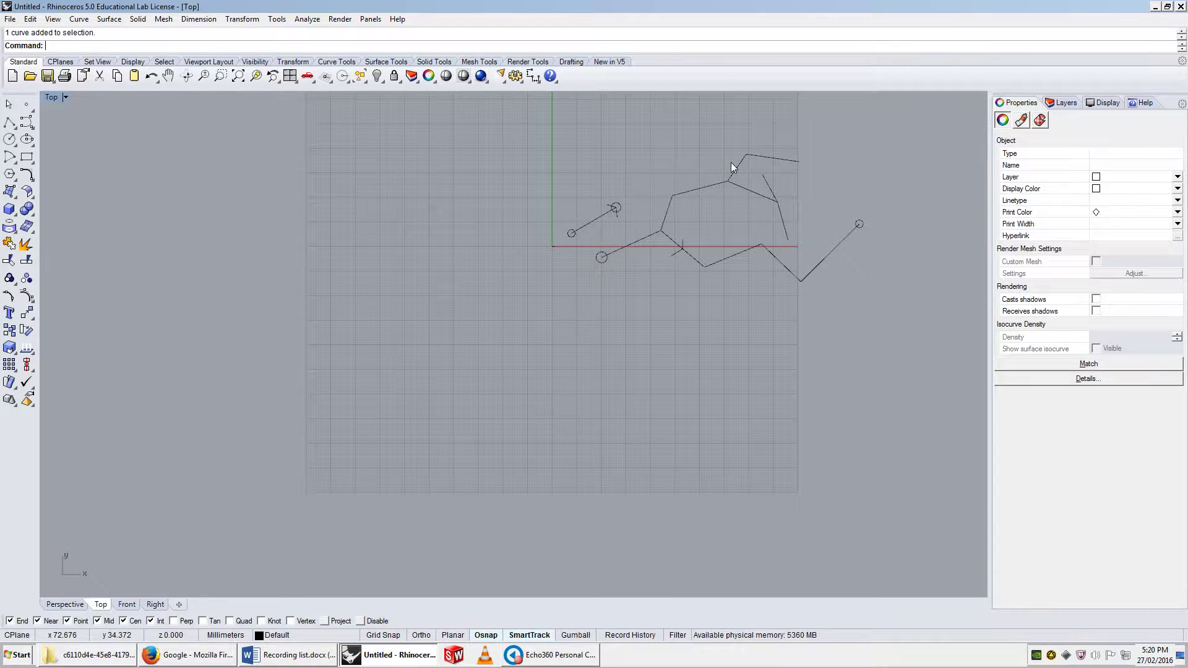
key(Escape)
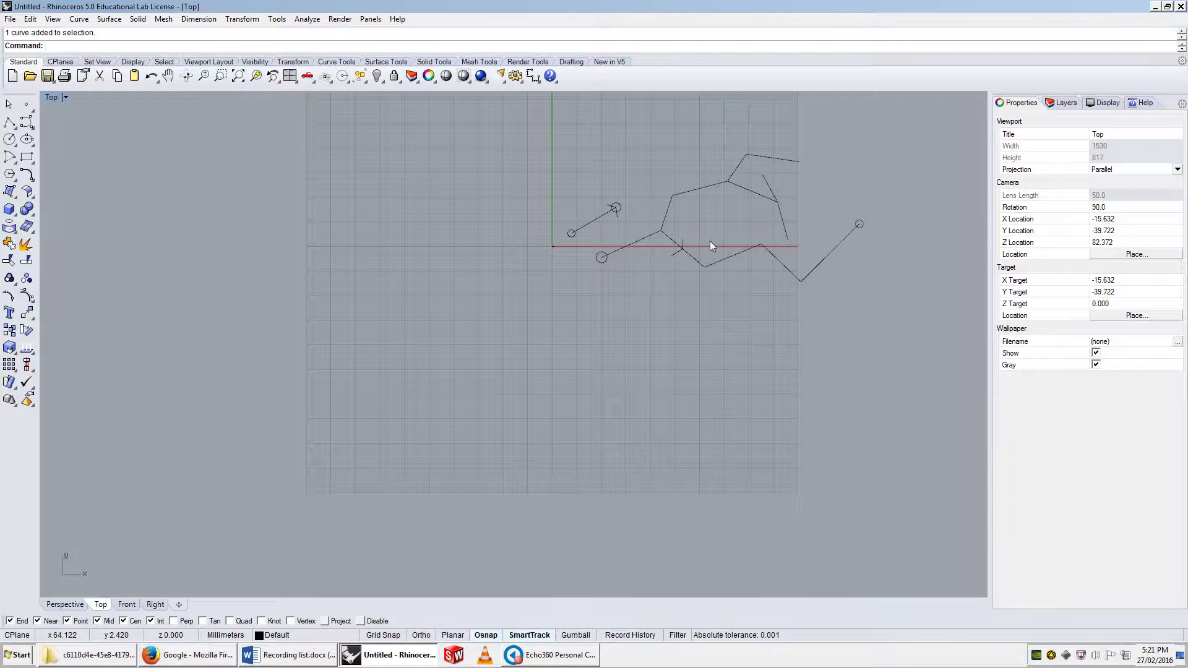
click(668, 239)
scroll(667, 239, up, 2)
text(Join)
key(Return)
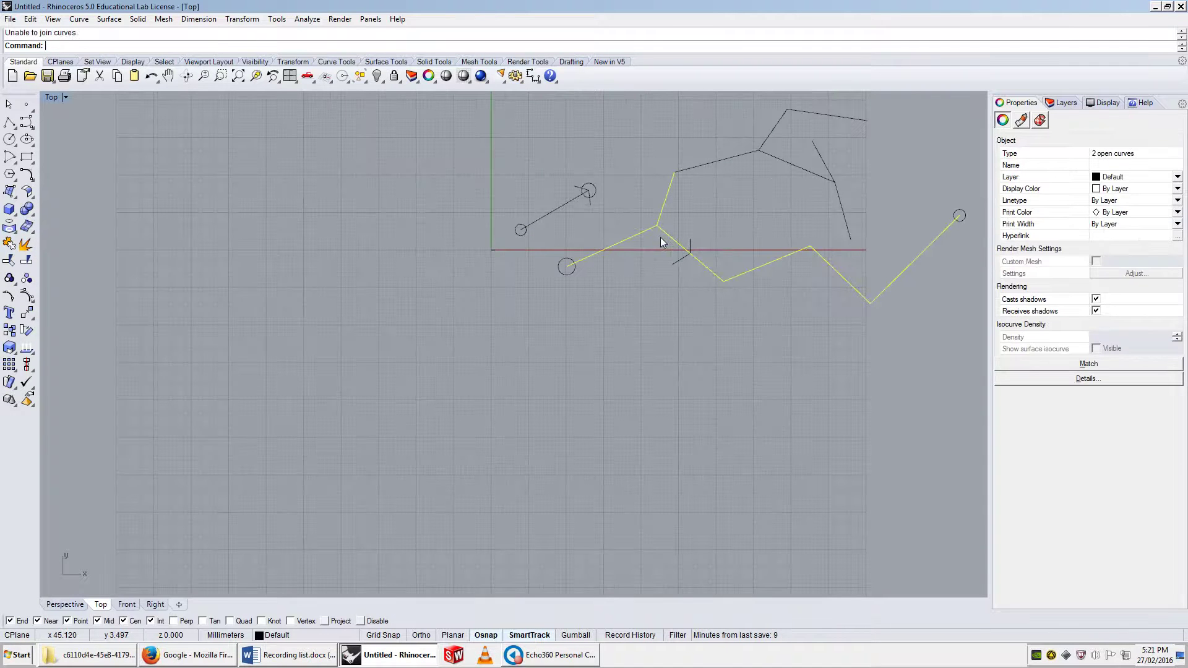
Step: Window-select every curve and delete them all
click(761, 385)
scroll(805, 386, down, 2)
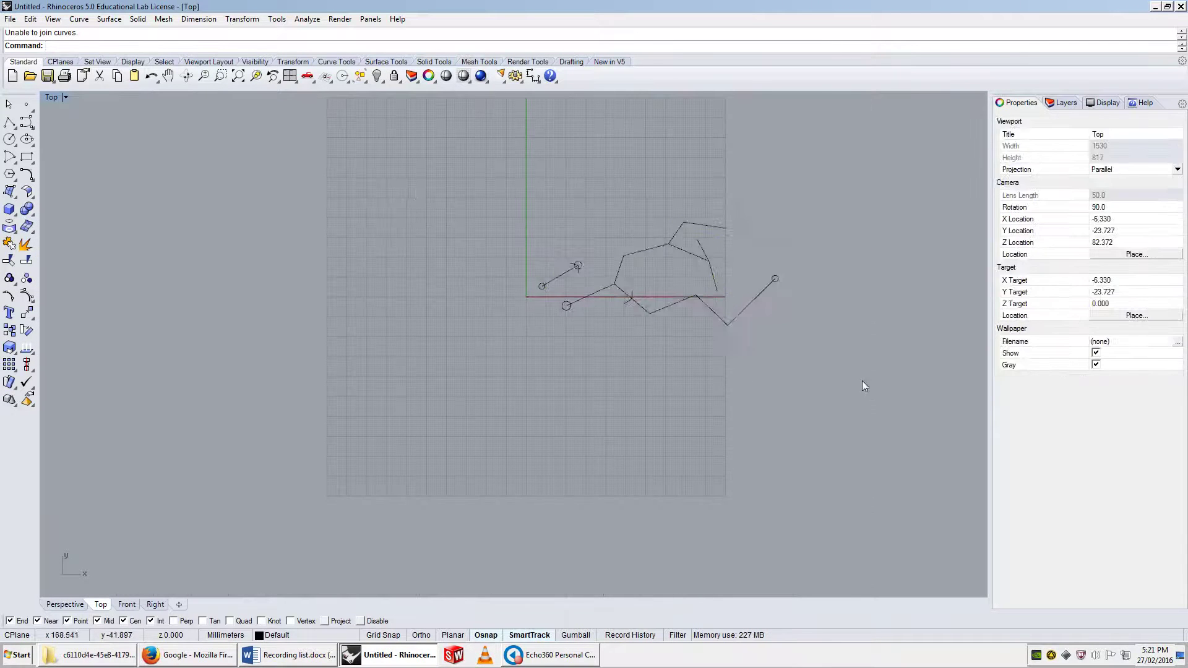
drag(862, 390, 422, 195)
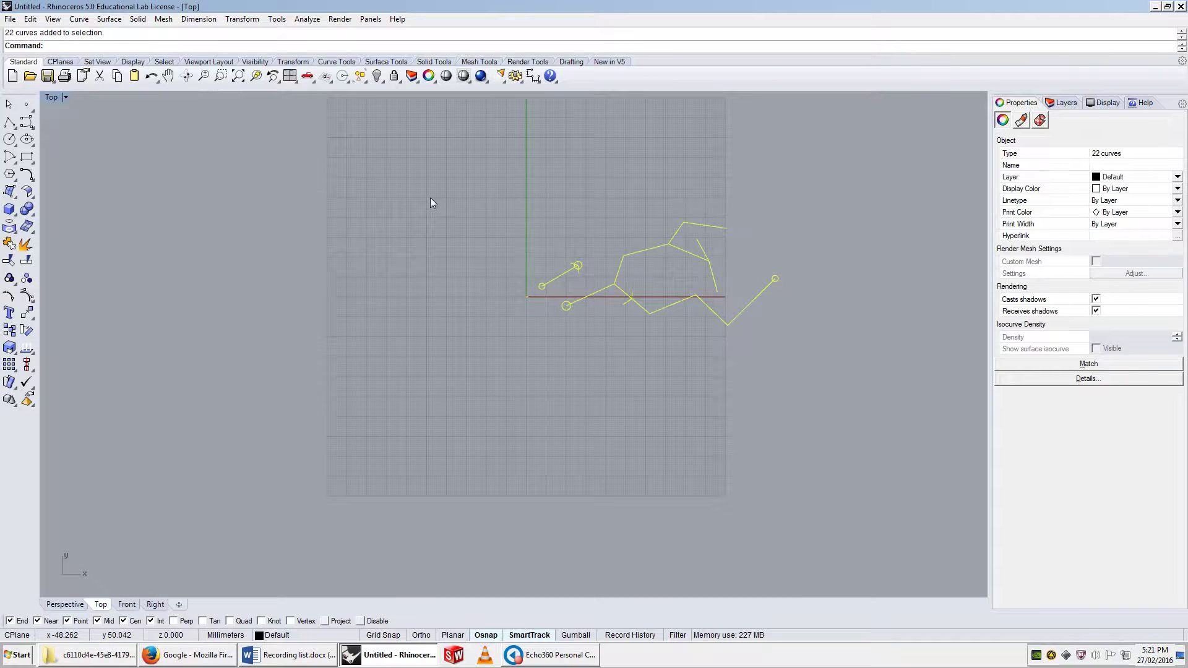
key(Delete)
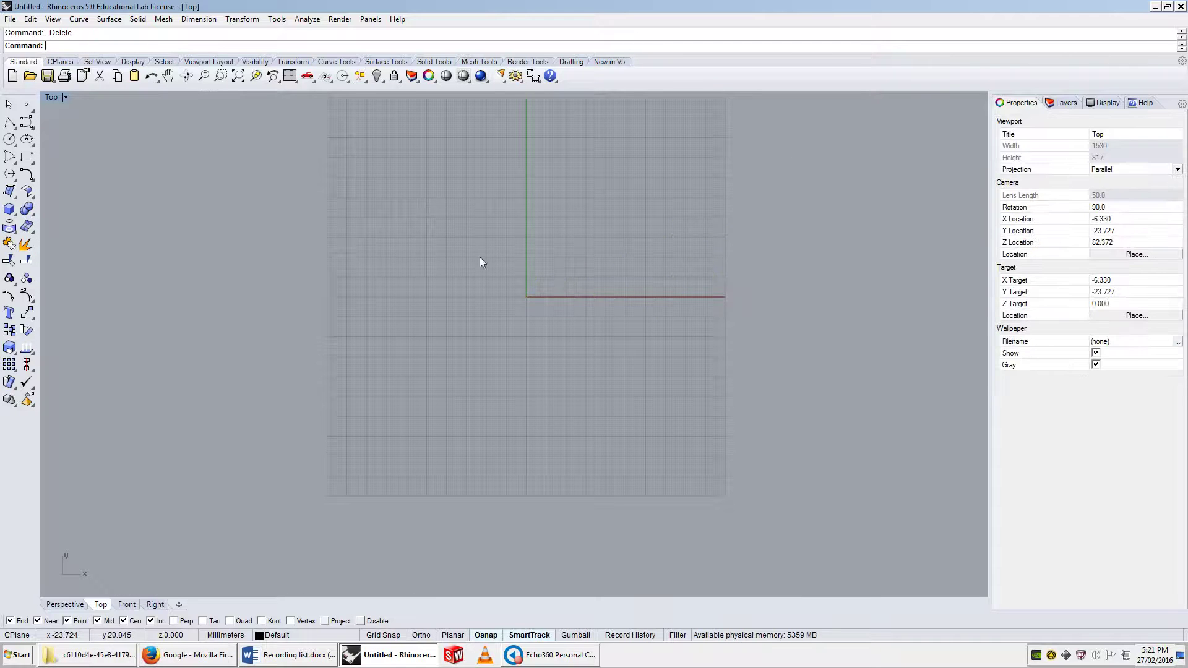
Step: Restore the four-view layout and draw a flat rectangular plane by two corners
double_click(49, 99)
right_drag(706, 223, 670, 295)
text(Plane)
key(Return)
click(765, 211)
click(831, 159)
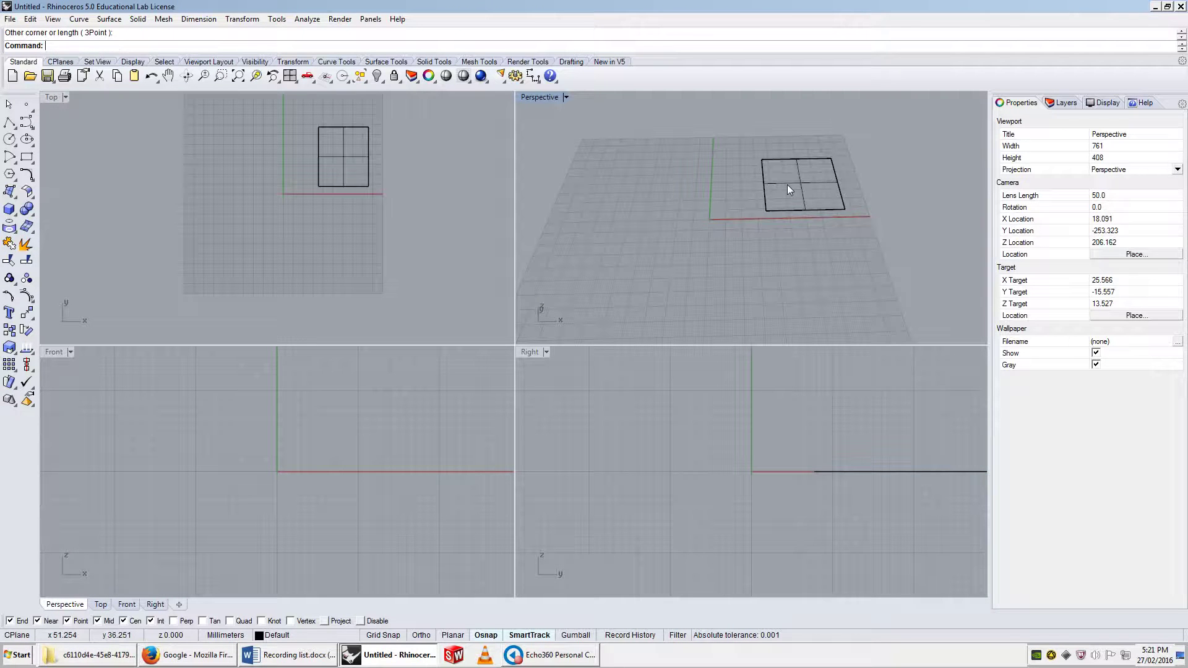
Step: Add a vertical plane standing on the flat plane's edge
key(Return)
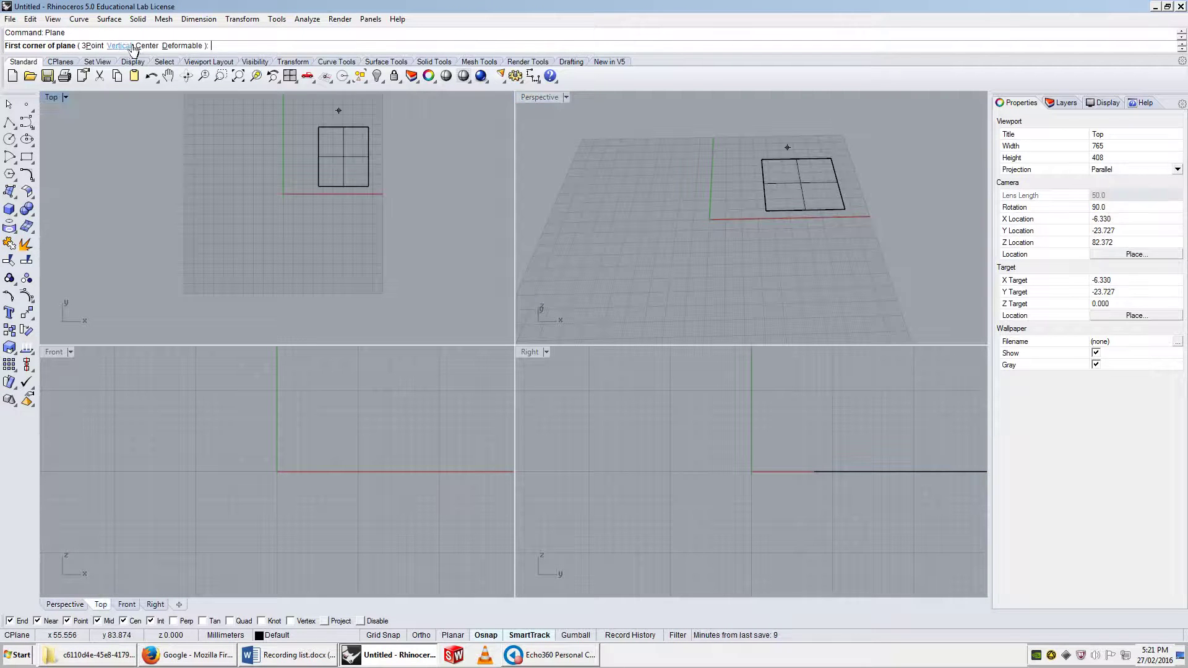
click(121, 48)
click(766, 212)
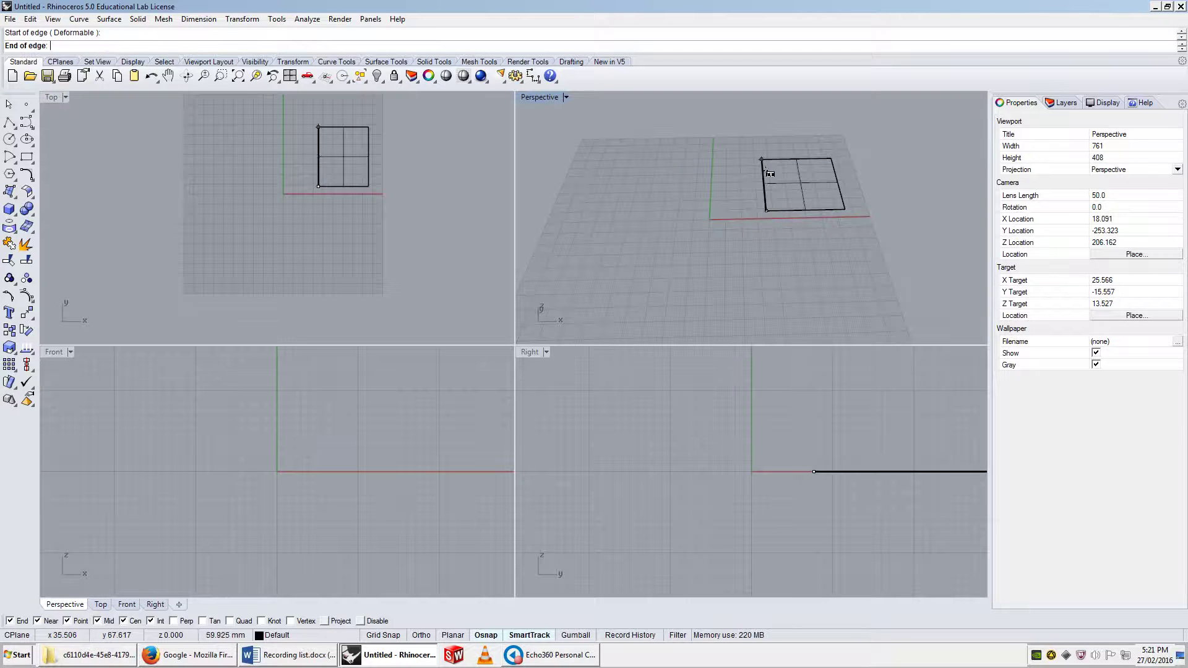
click(762, 161)
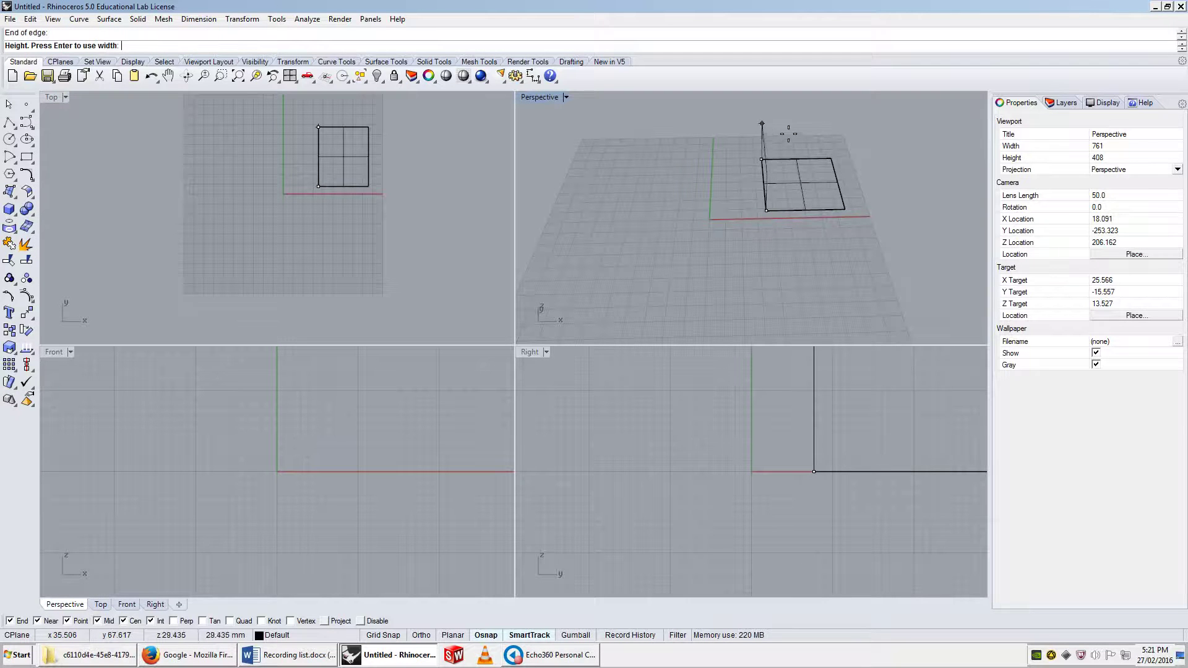
click(817, 109)
Step: Set the Perspective view to Shaded and select both planes
right_drag(816, 109, 580, 115)
click(565, 97)
click(564, 139)
scroll(755, 176, up, 3)
mouse_move(756, 176)
right_down()
mouse_move(694, 251)
mouse_move(726, 313)
mouse_move(855, 247)
mouse_move(779, 245)
right_up()
click(778, 245)
shift+click(693, 215)
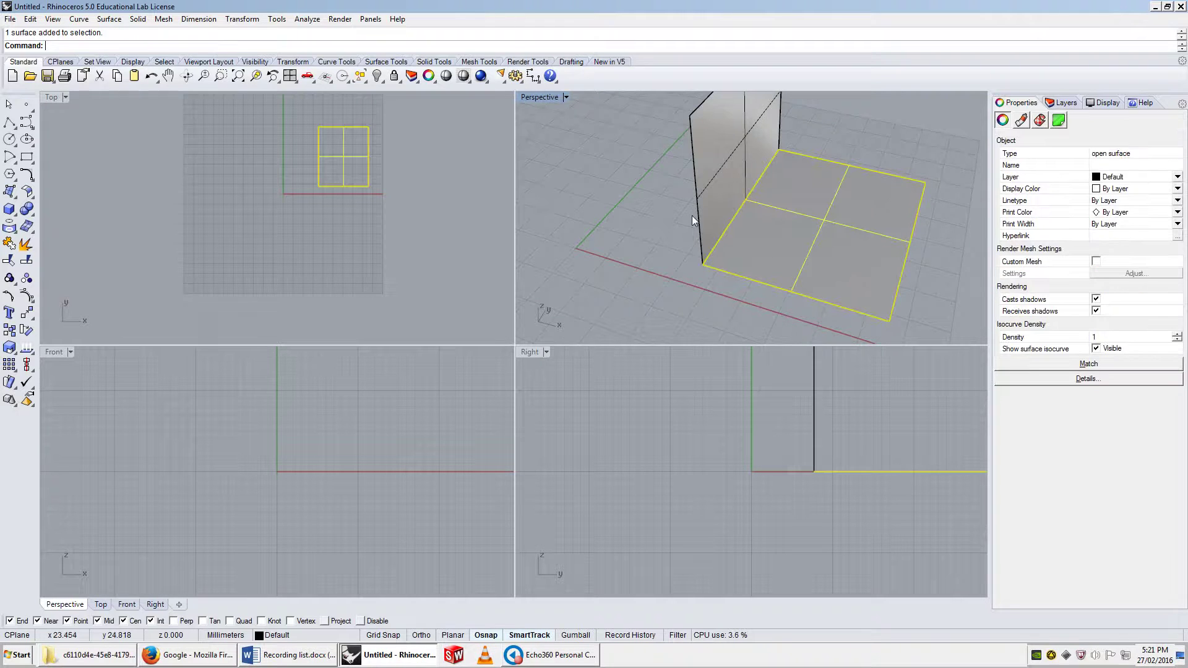
Step: Join the wall and floor planes into one polysurface with the J command
text(J)
key(Return)
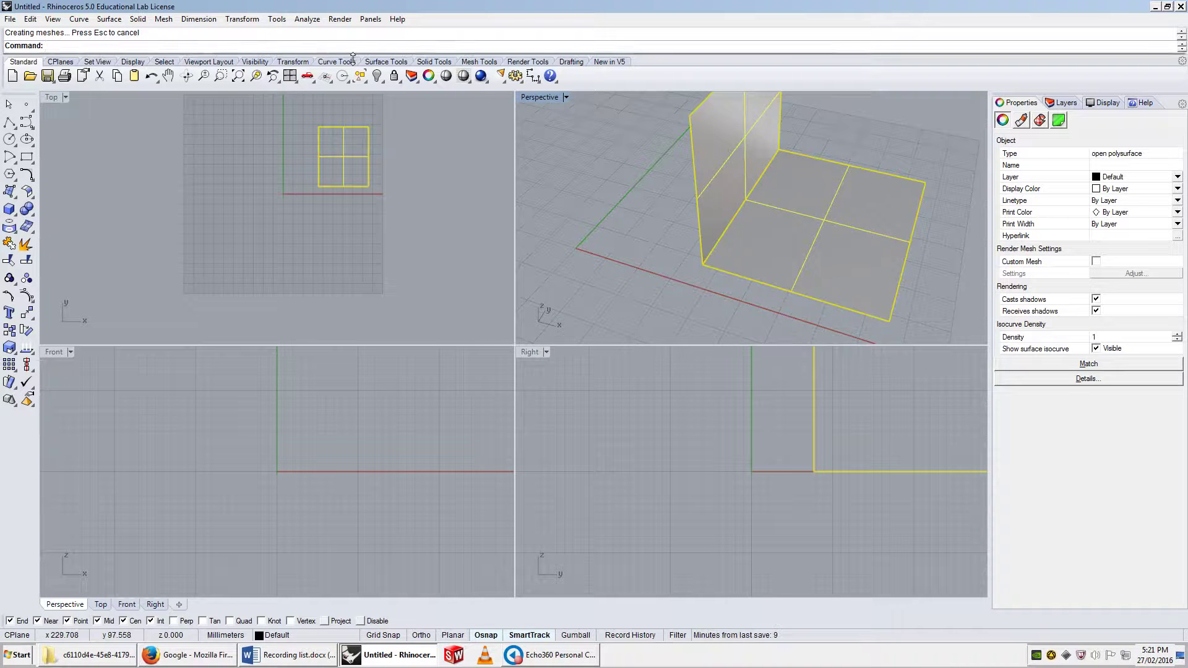
drag(353, 54, 351, 67)
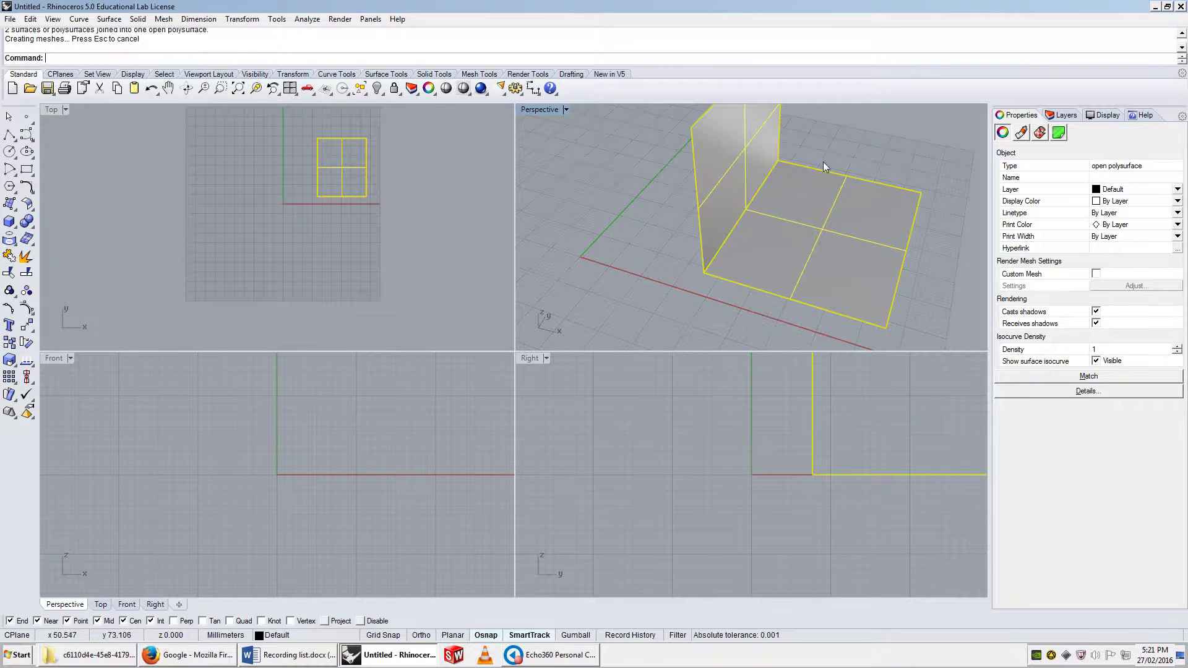
Step: Try PointsOn on the joined polysurface, then Explode it back into separate surfaces
click(772, 195)
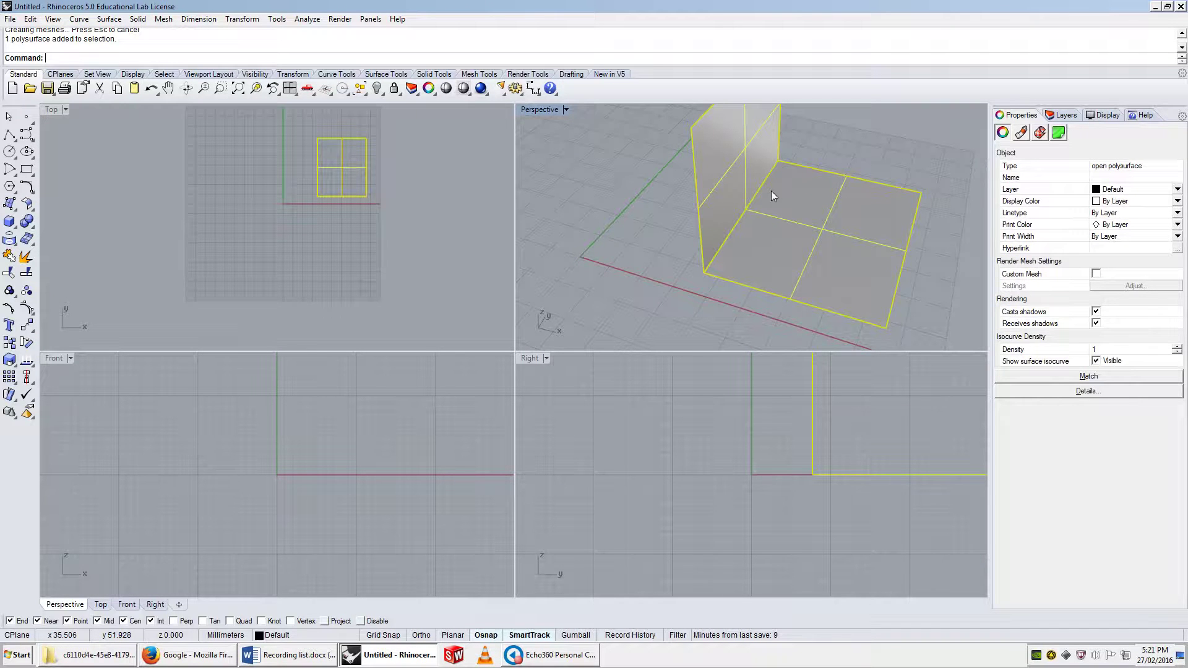
text(PointsOn)
key(Return)
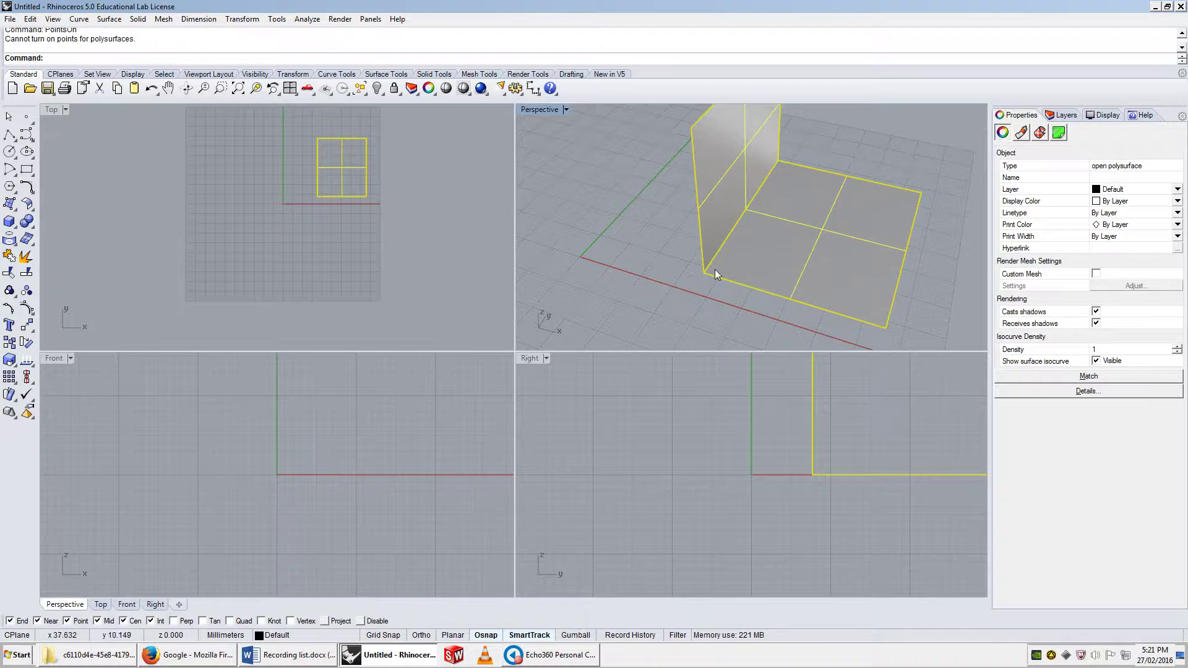
click(697, 284)
click(752, 245)
text(Explode)
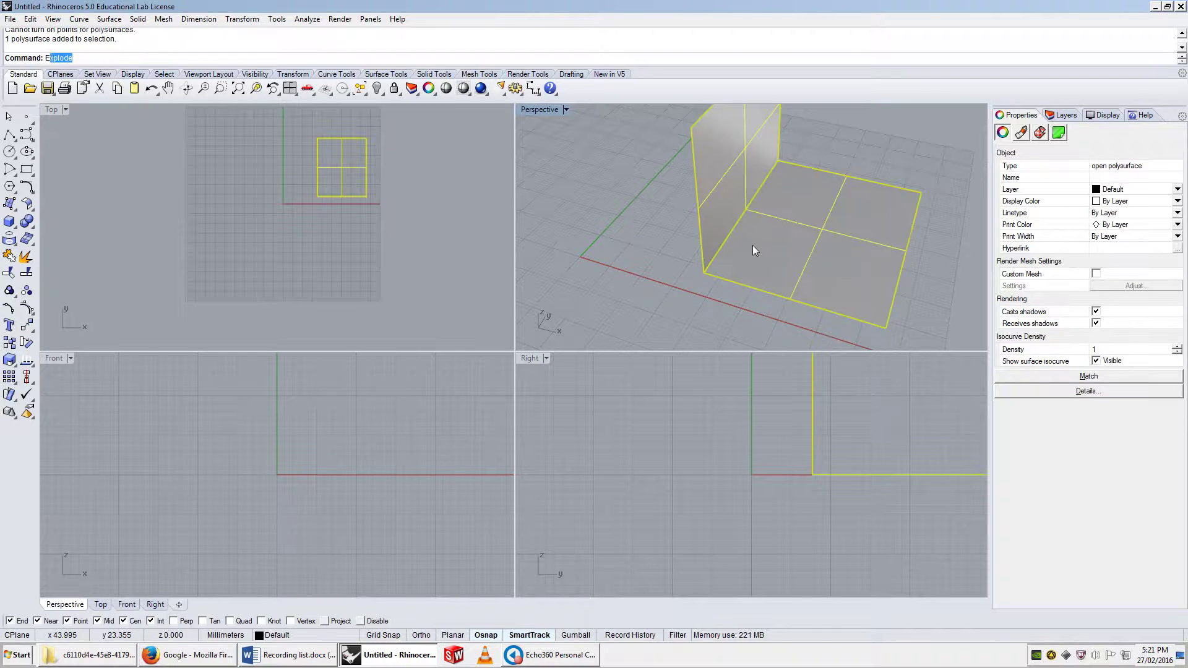
key(Return)
Step: Turn on control points for the floor surface and then the wall surface
click(772, 252)
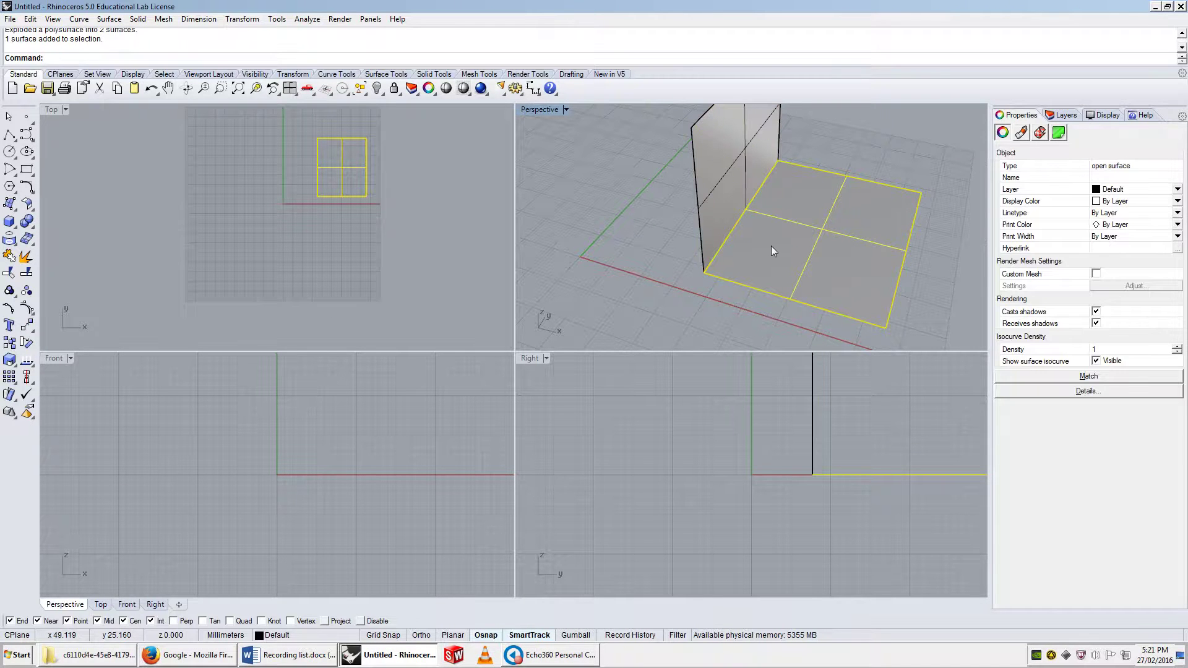
text(PointsOn)
key(Return)
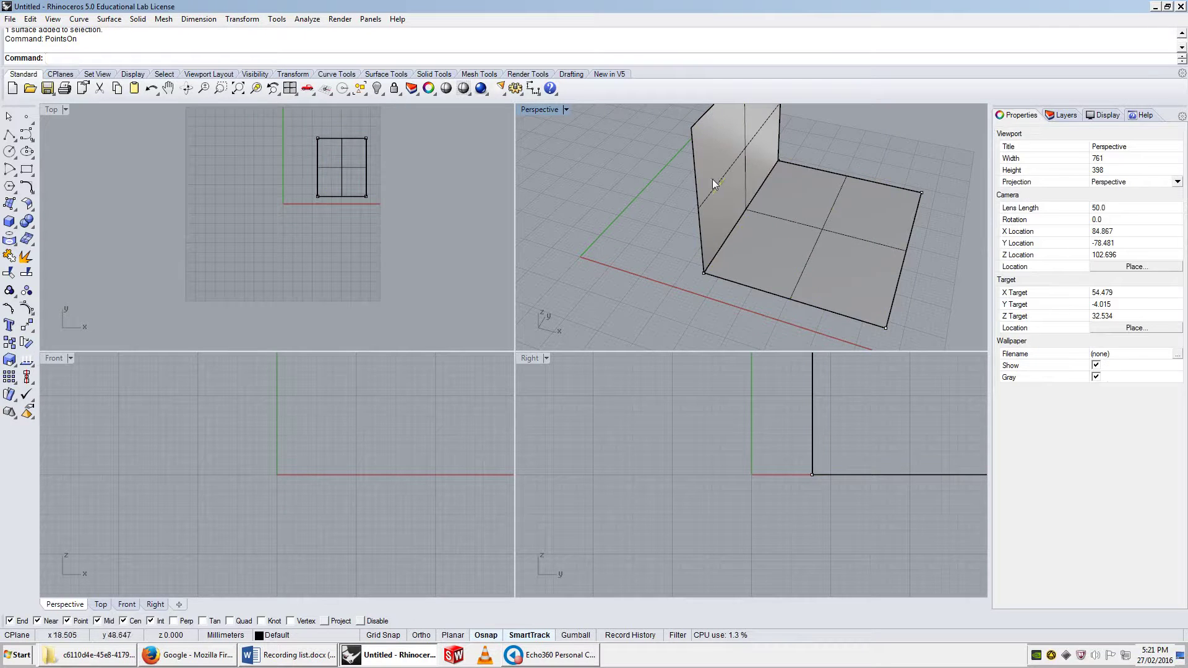
click(711, 179)
key(Return)
Step: Select both the floor and wall planes, then leave only the floor plane selected
right_drag(747, 233, 787, 243)
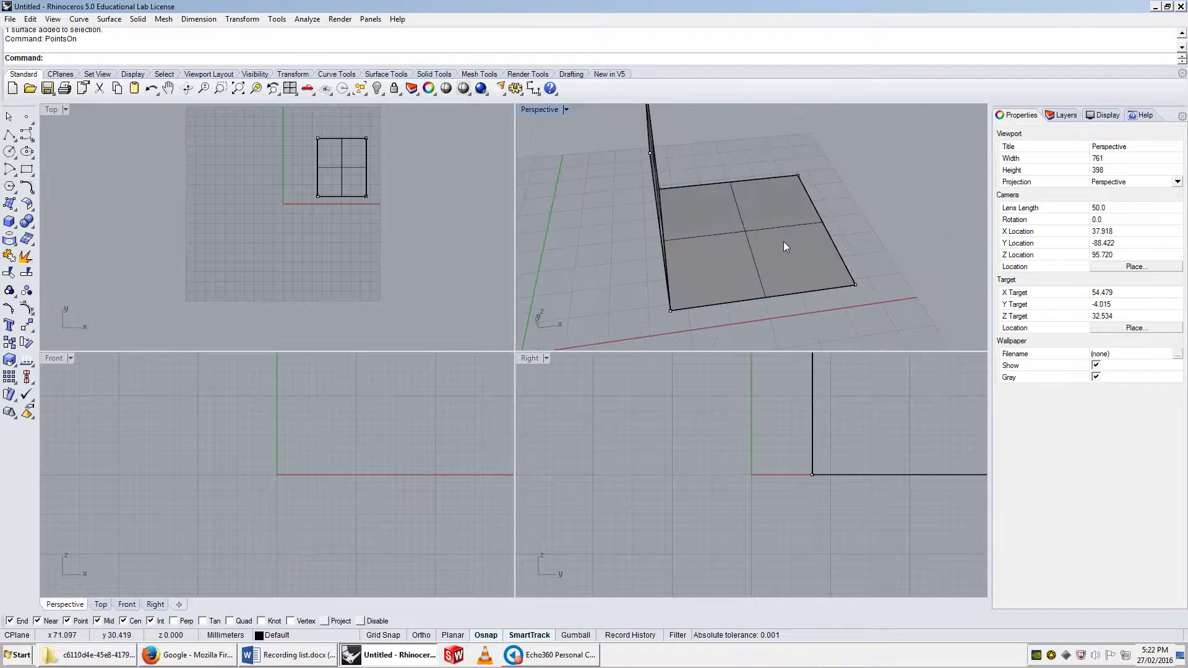
click(729, 277)
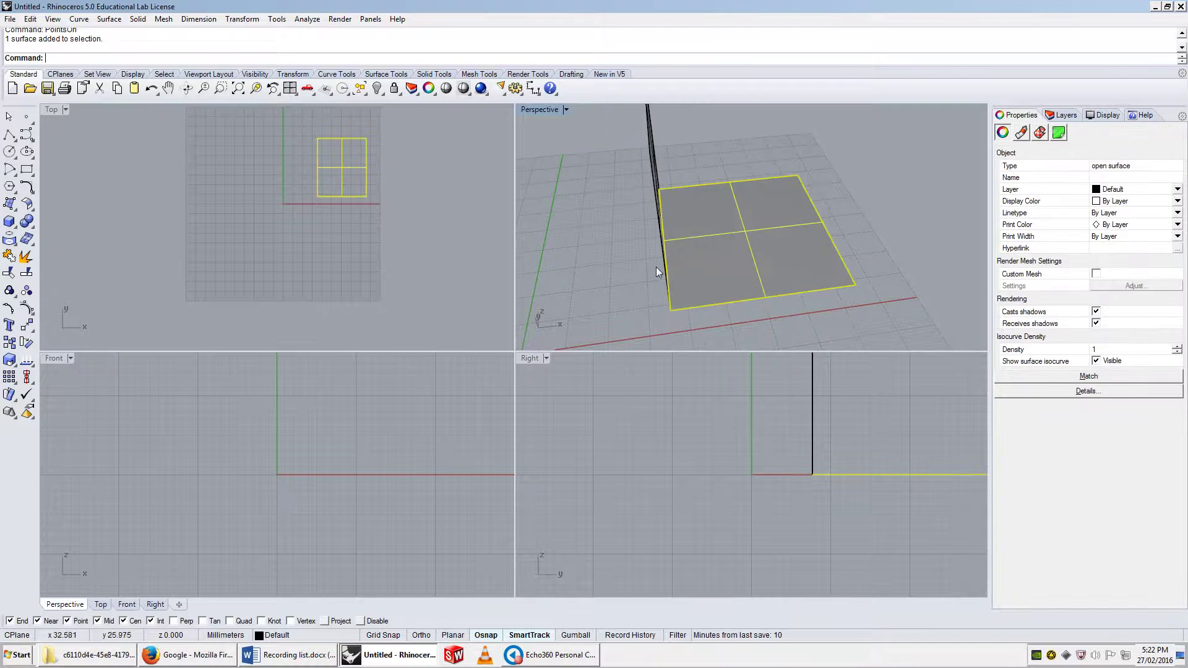
shift+click(663, 224)
right_drag(663, 224, 647, 266)
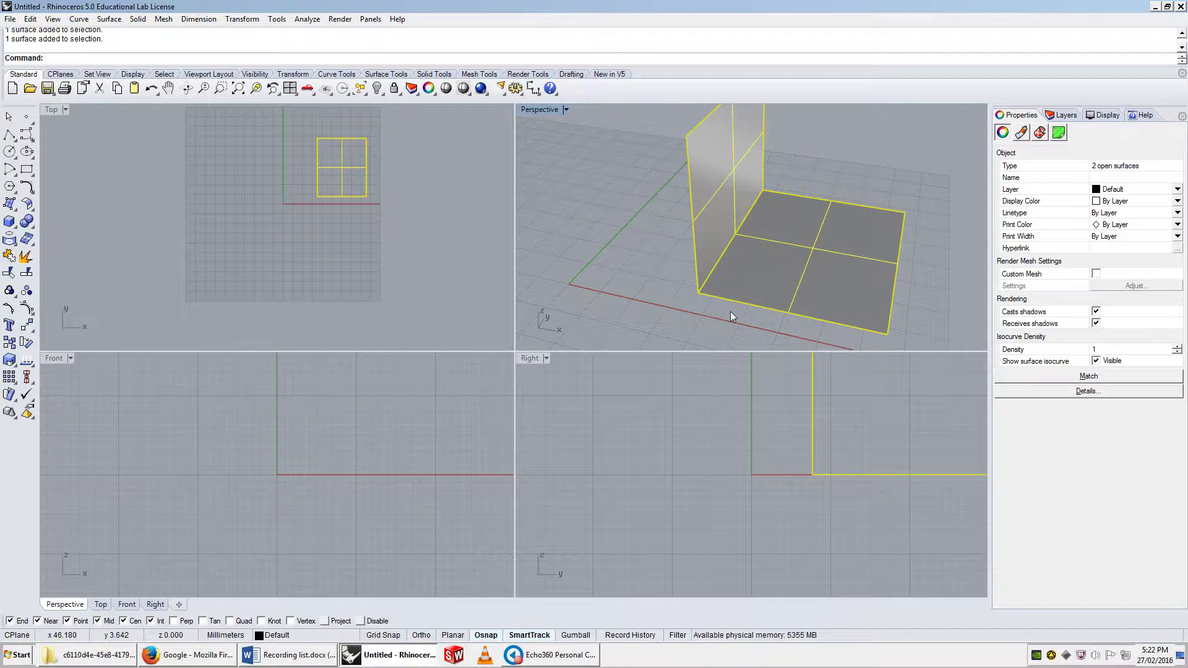
click(713, 286)
shift+click(697, 264)
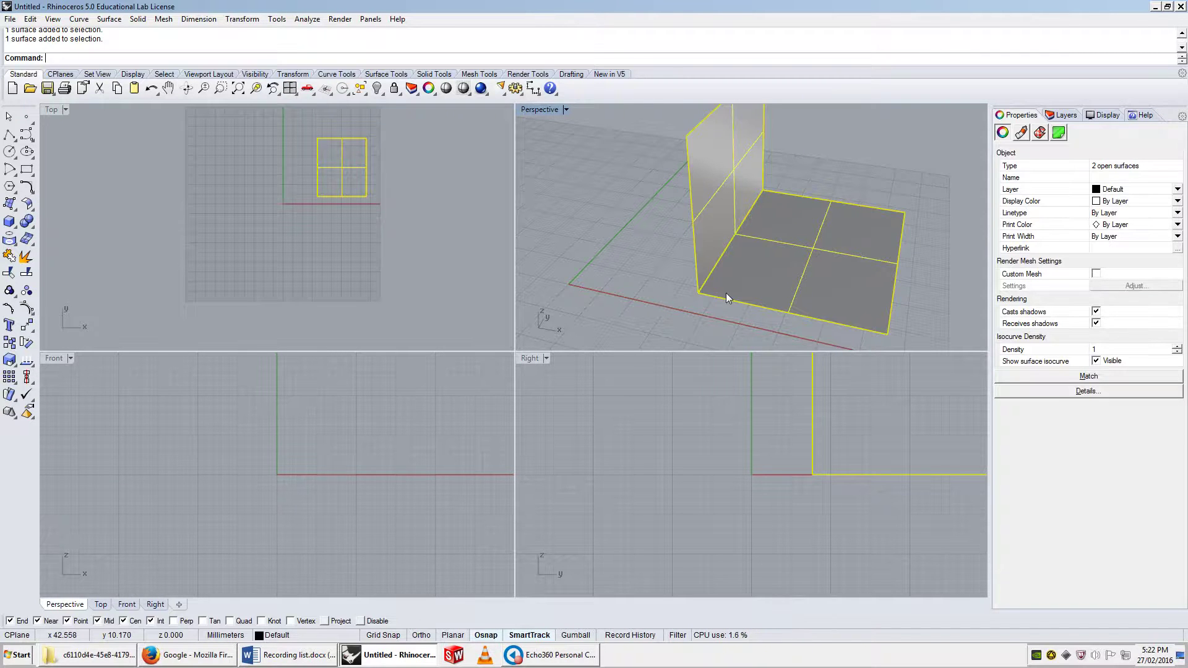
click(585, 328)
scroll(740, 254, down, 5)
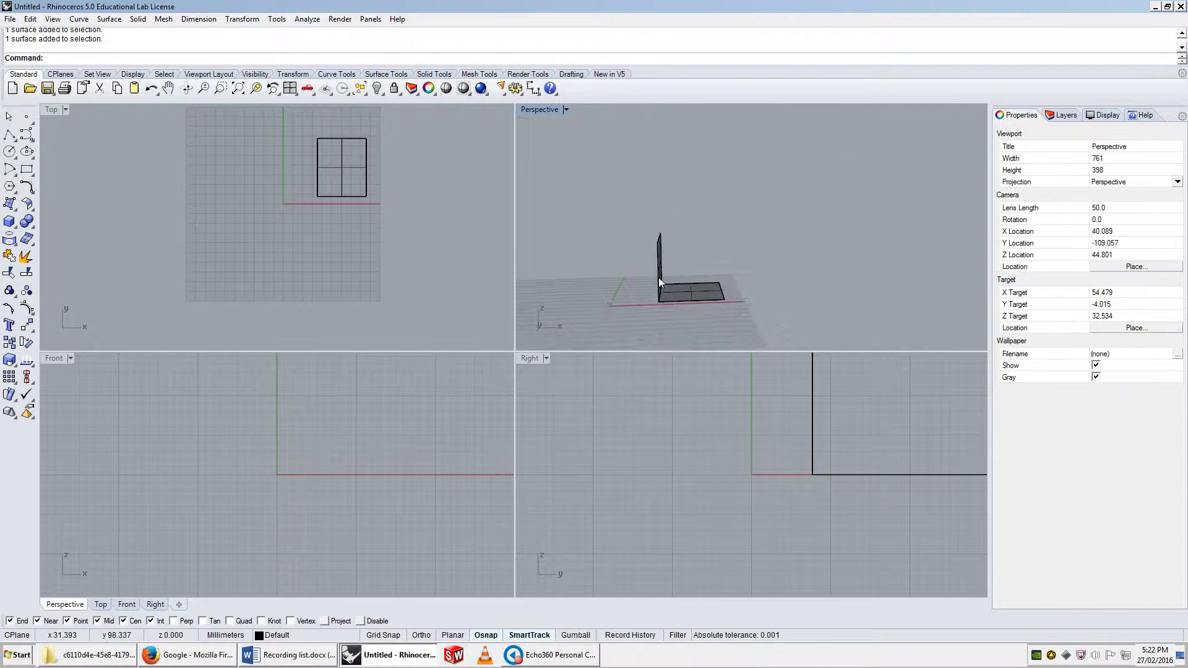
right_drag(658, 277, 692, 310)
text(plane)
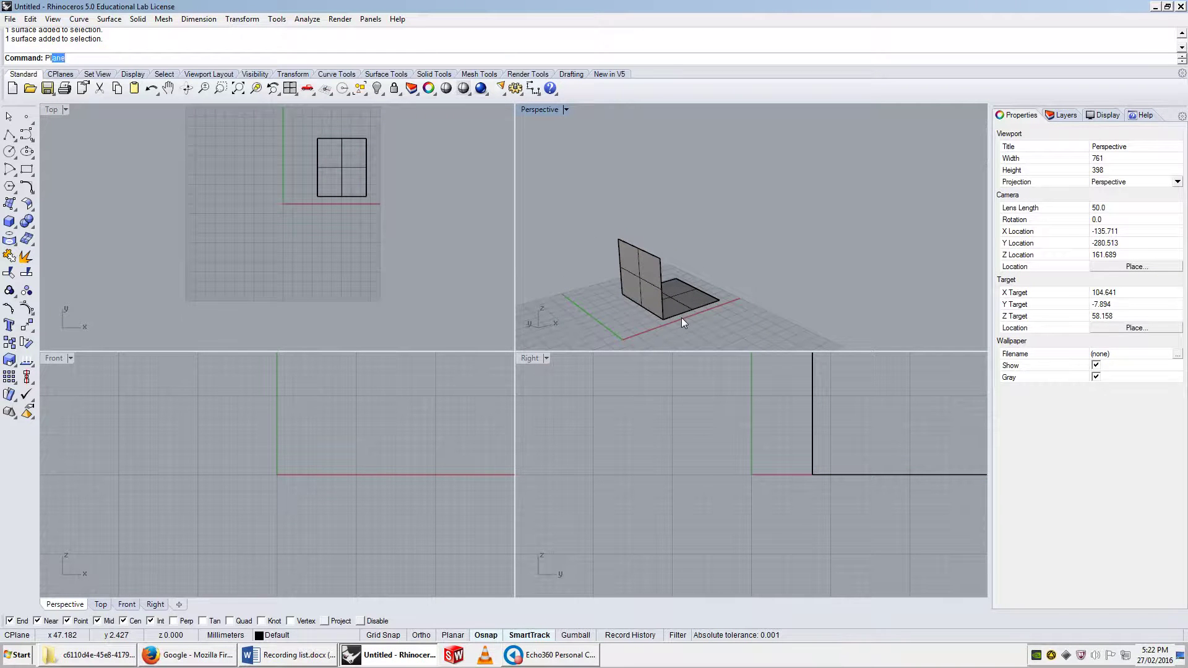
key(Return)
click(663, 320)
click(581, 306)
click(684, 300)
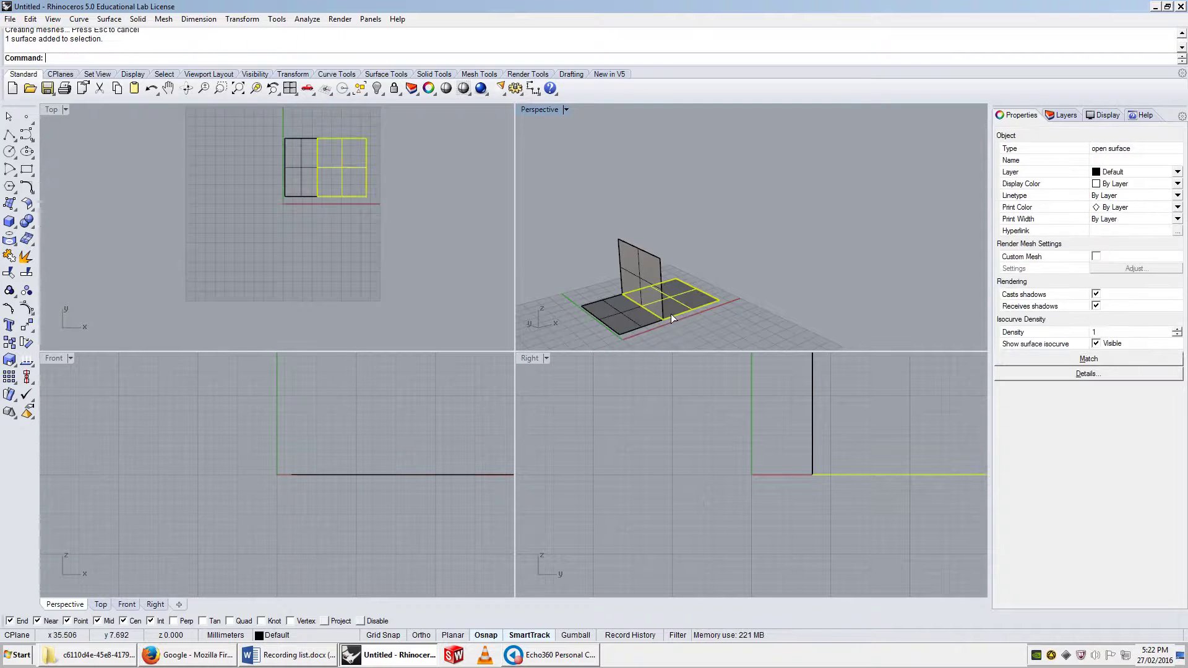
scroll(632, 262, up, 2)
shift+click(630, 266)
shift+click(603, 336)
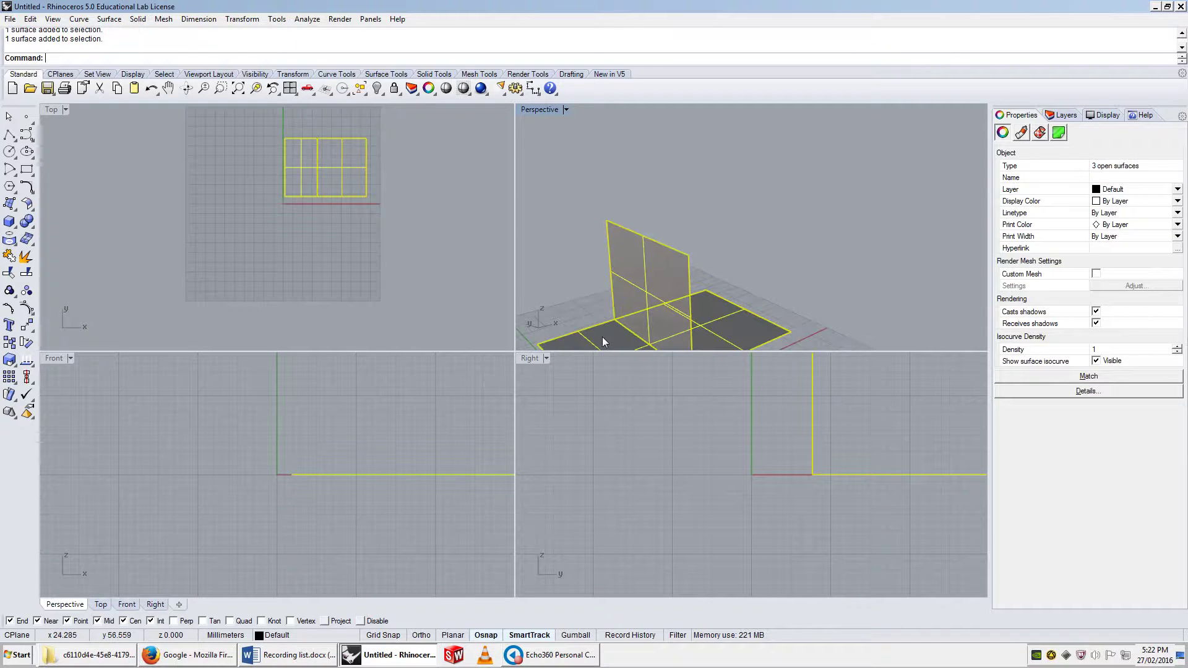
key(ctrl+j)
click(664, 300)
click(768, 253)
click(629, 256)
scroll(641, 242, down, 3)
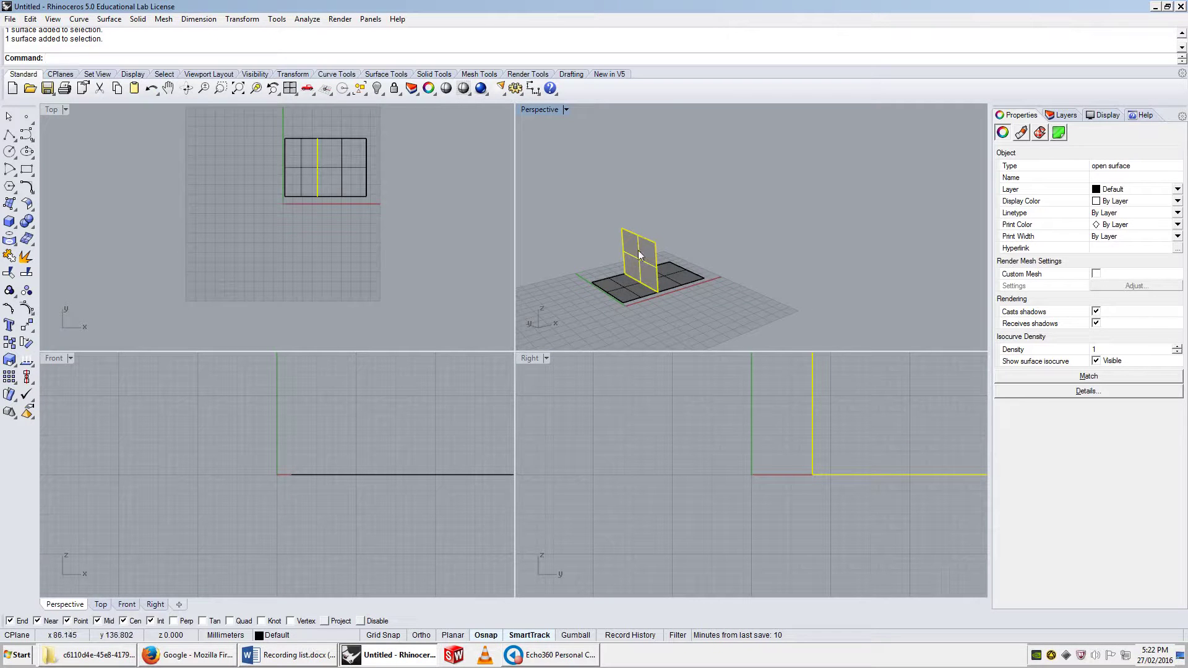
right_drag(641, 255, 592, 288)
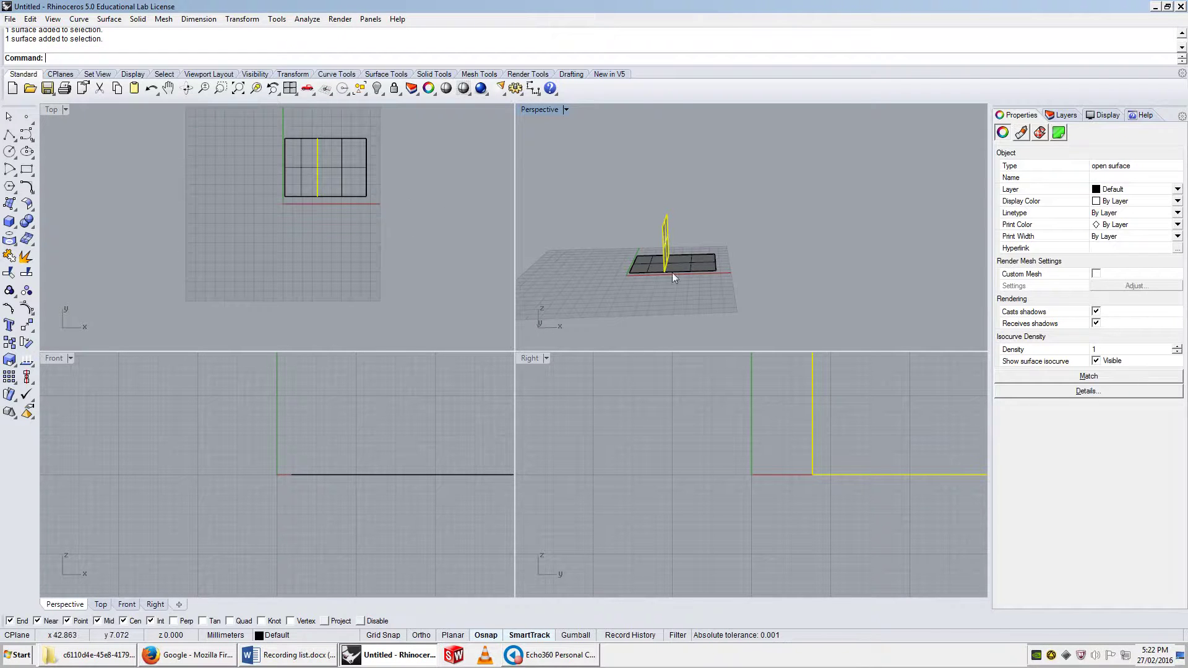
scroll(715, 285, up, 3)
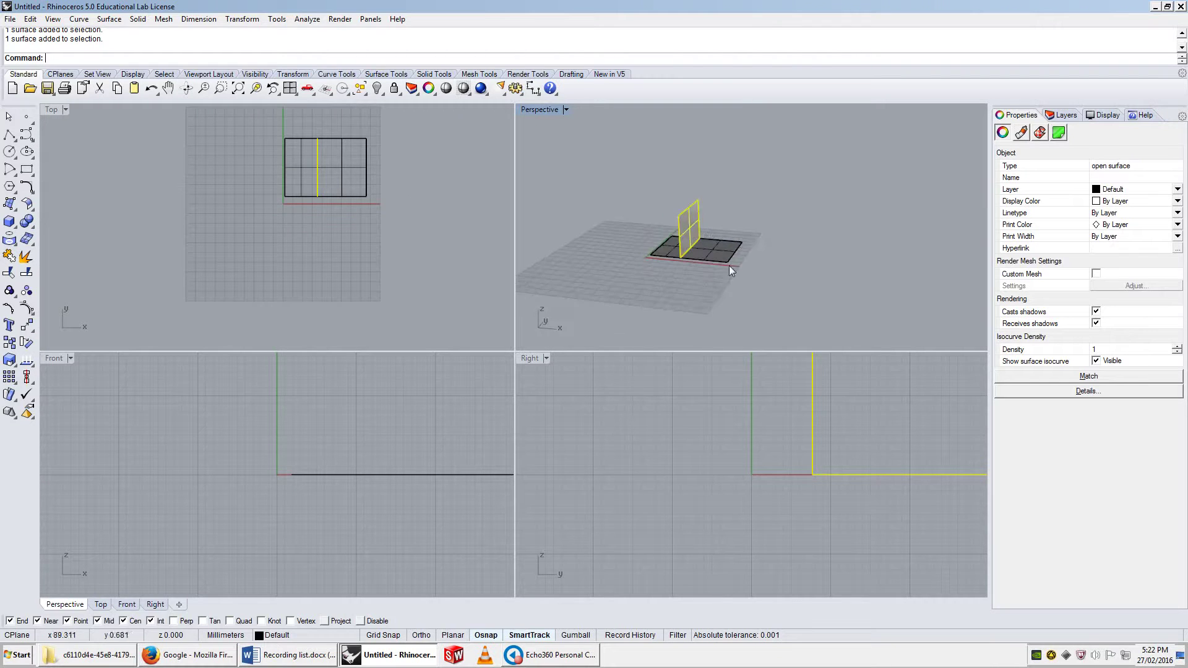
scroll(704, 235, up, 4)
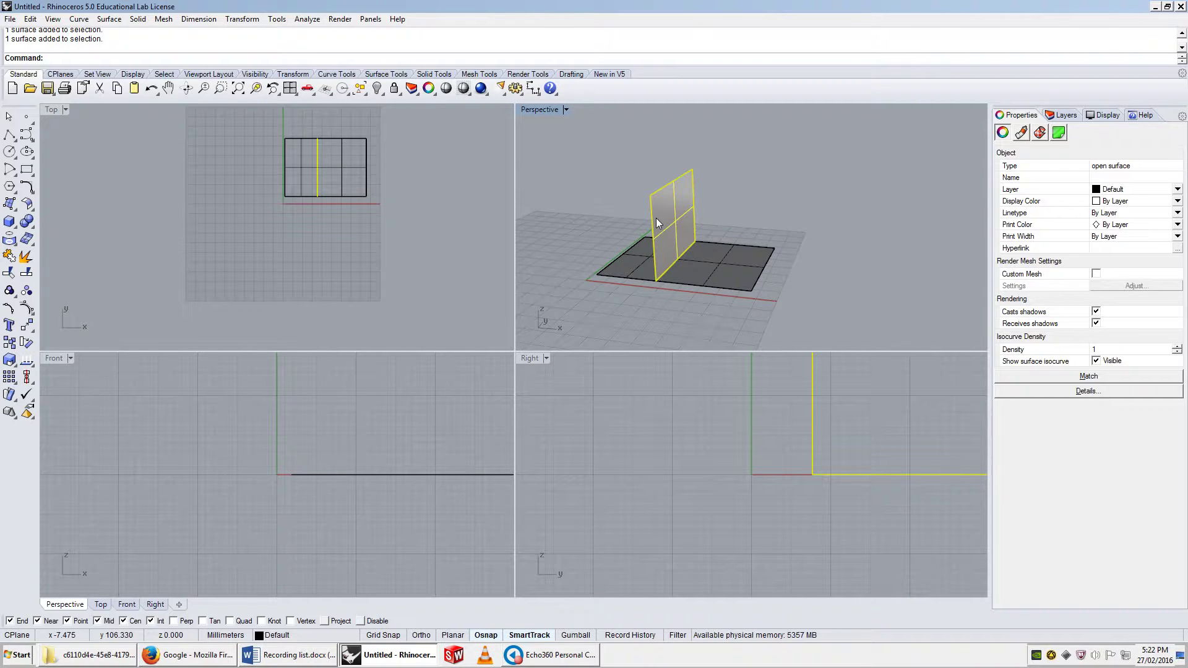
click(733, 313)
click(720, 272)
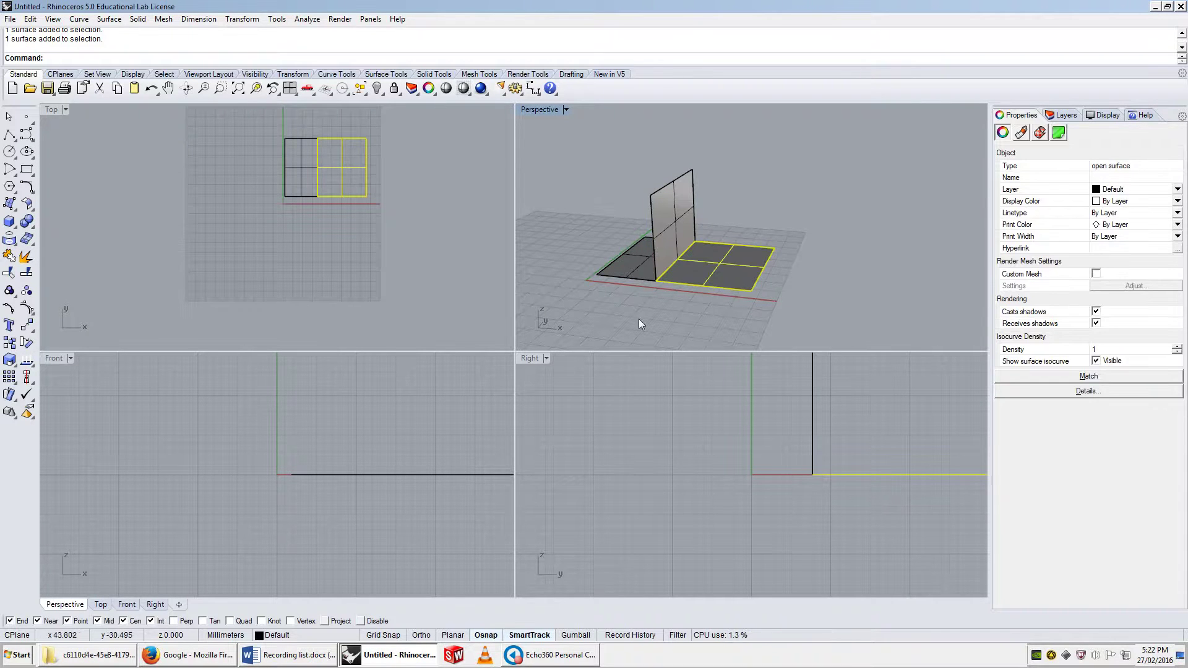
right_drag(620, 317, 632, 269)
scroll(632, 269, up, 4)
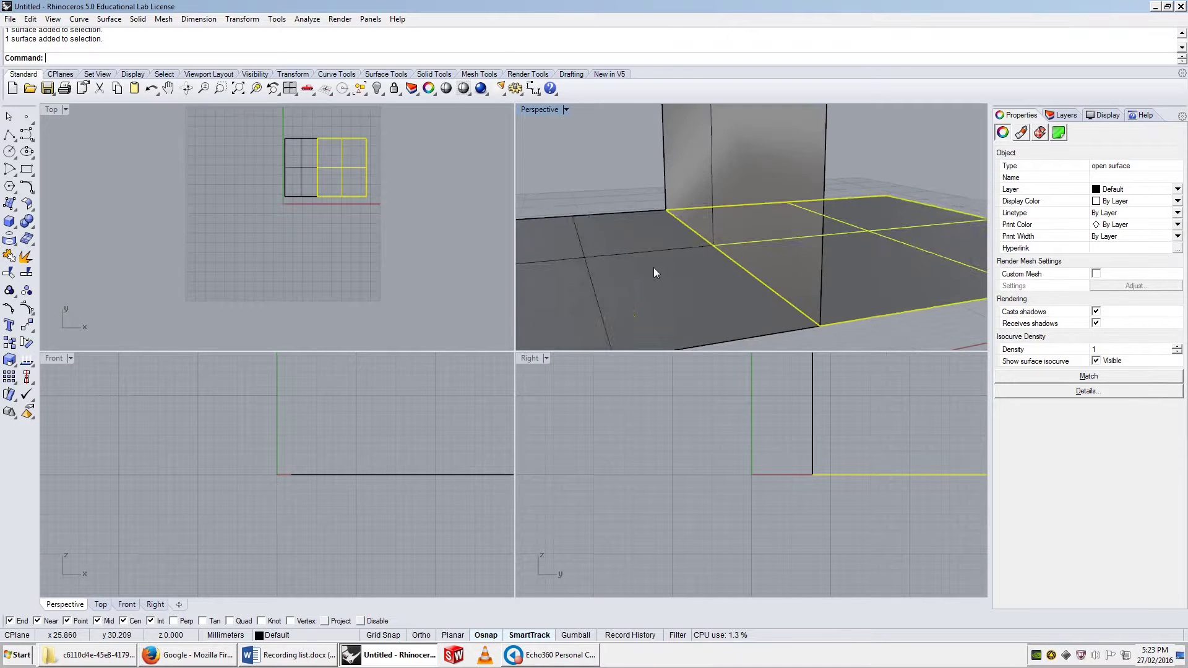
click(661, 263)
right_drag(684, 239, 738, 281)
key(Delete)
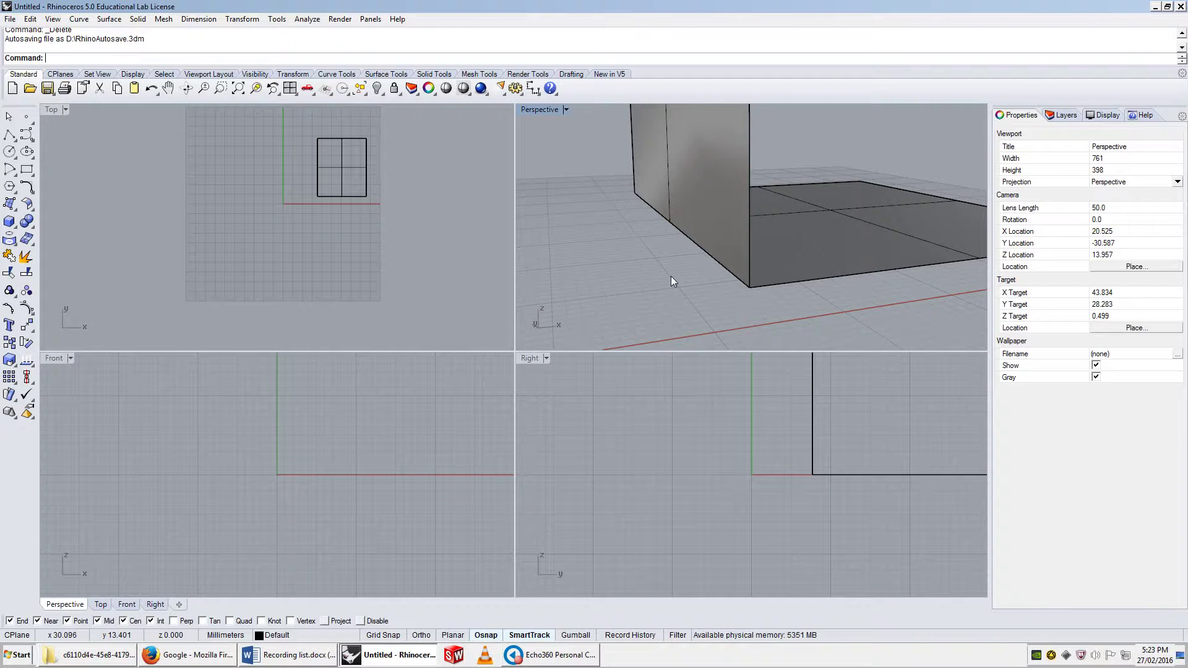
scroll(671, 276, down, 10)
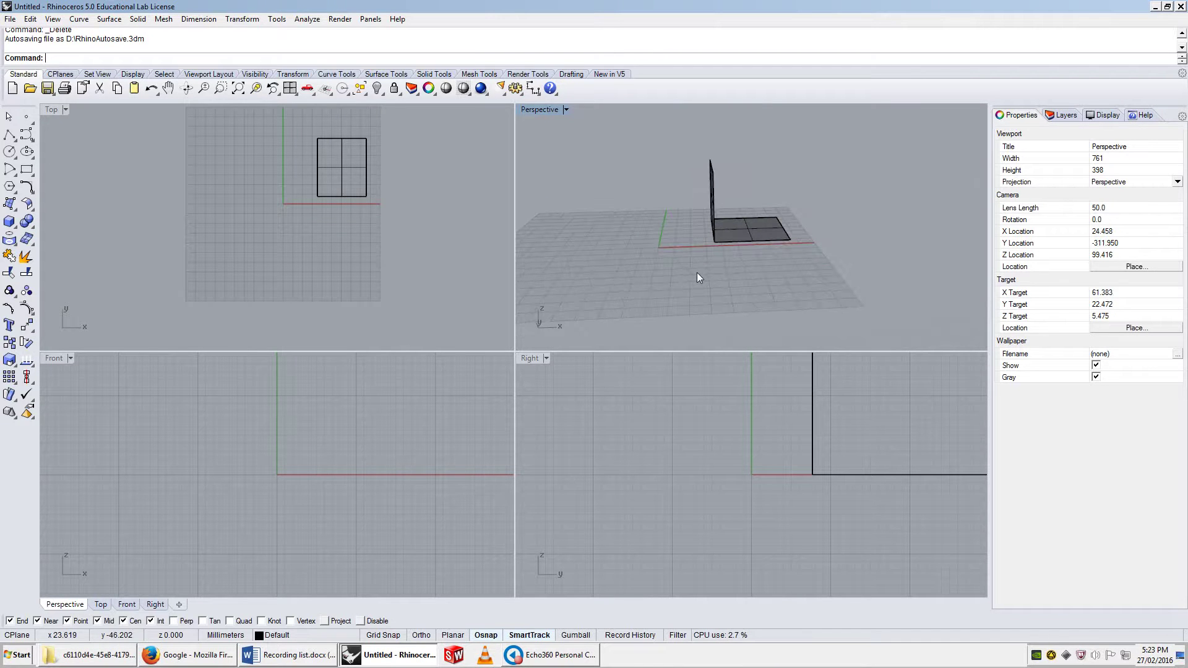
Step: Draw a long rectangular box beside the wall from two base corners and a height
text(box)
key(Return)
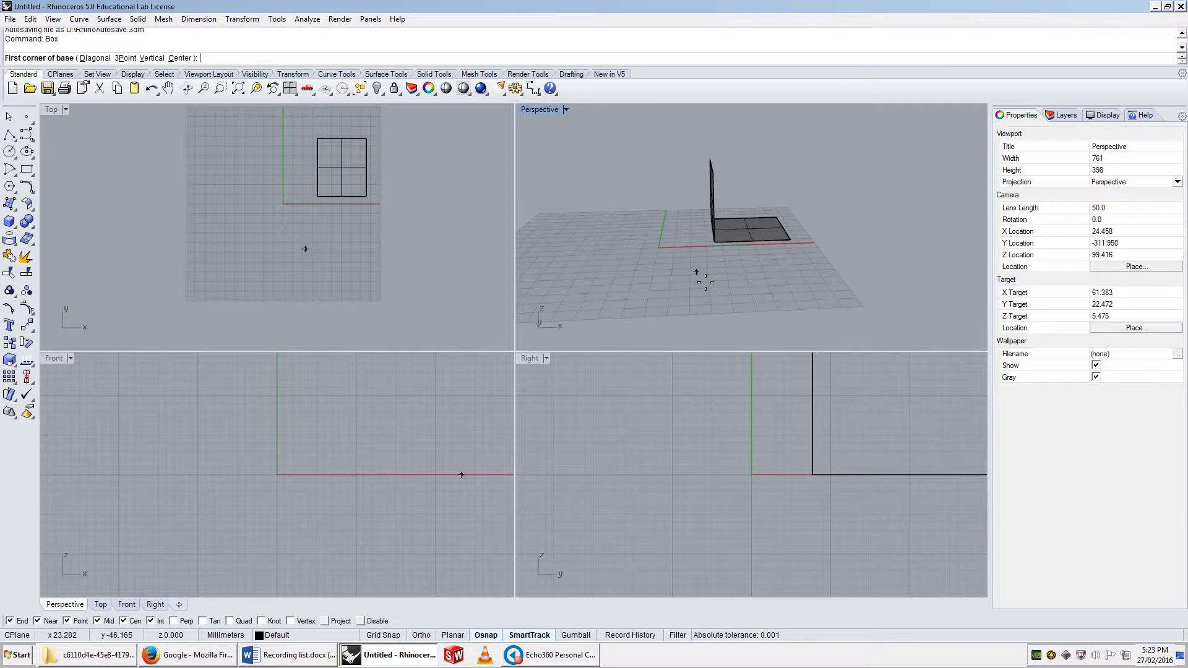
click(605, 269)
click(692, 221)
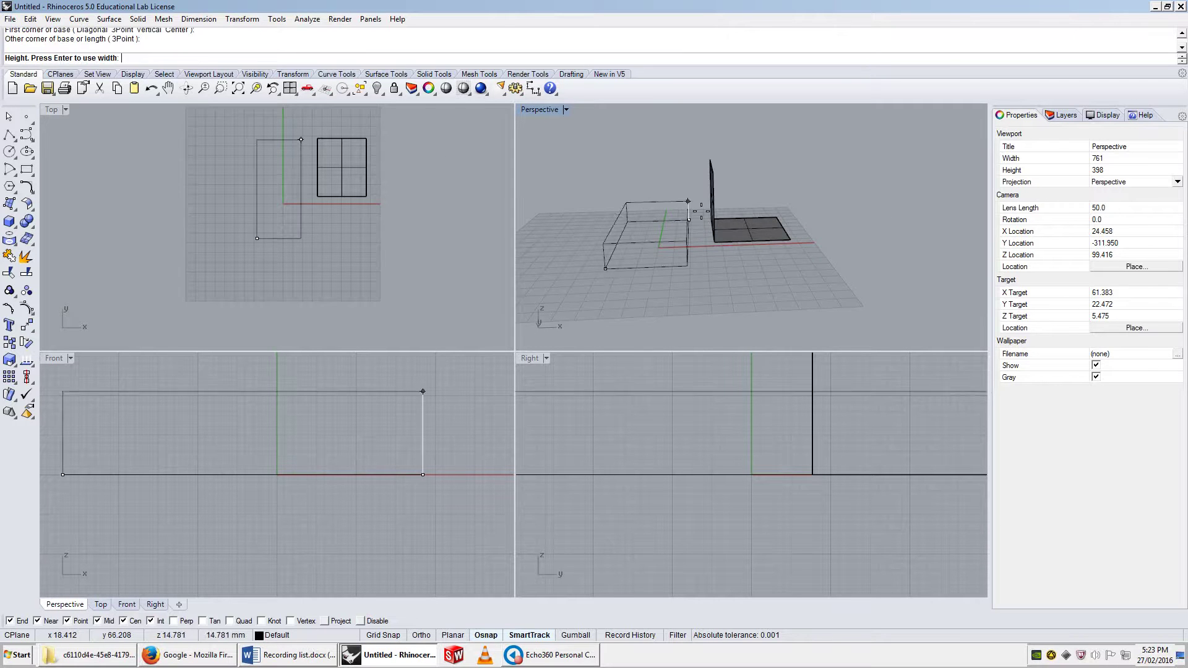
click(696, 188)
Step: Zoom and orbit the Perspective view to inspect the box from below
scroll(692, 272, up, 3)
scroll(691, 272, up, 3)
right_drag(681, 265, 654, 161)
scroll(683, 205, down, 5)
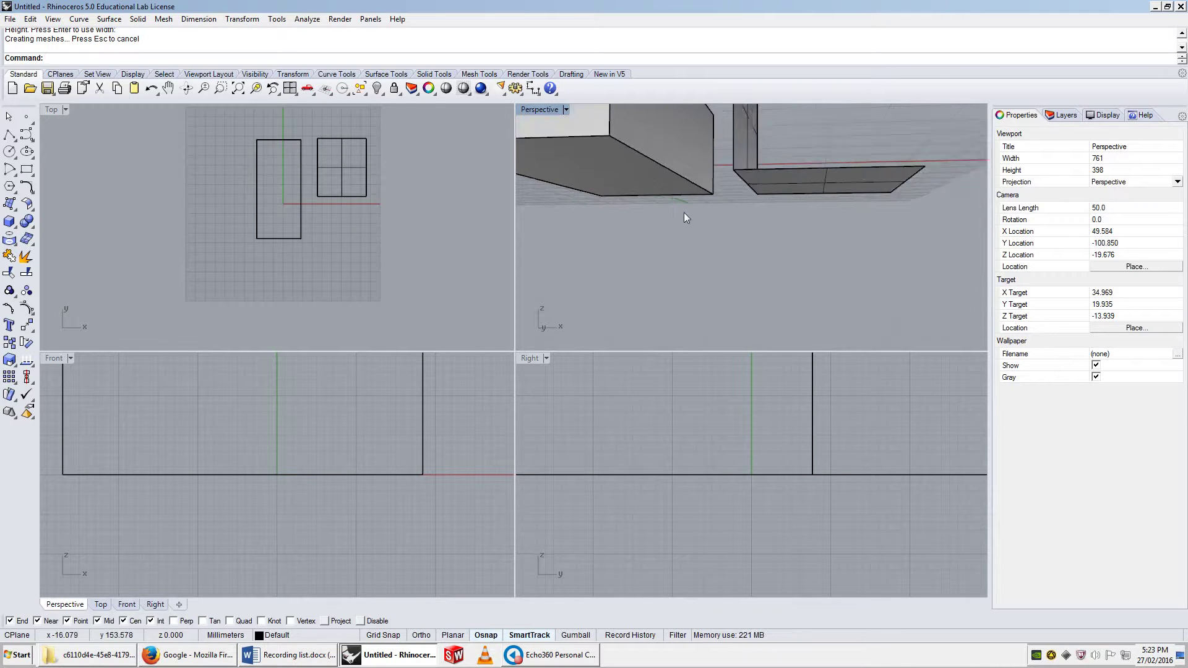
scroll(621, 178, up, 4)
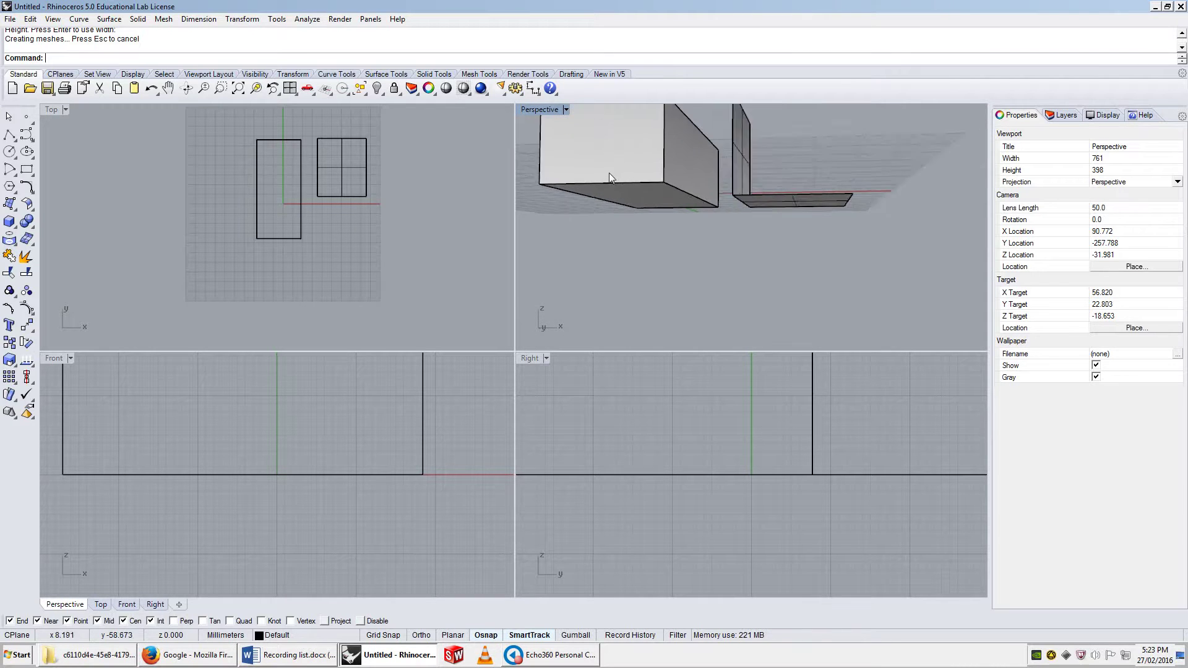
Step: Inspect the box from level and higher viewpoints, then delete it
click(639, 175)
key(Escape)
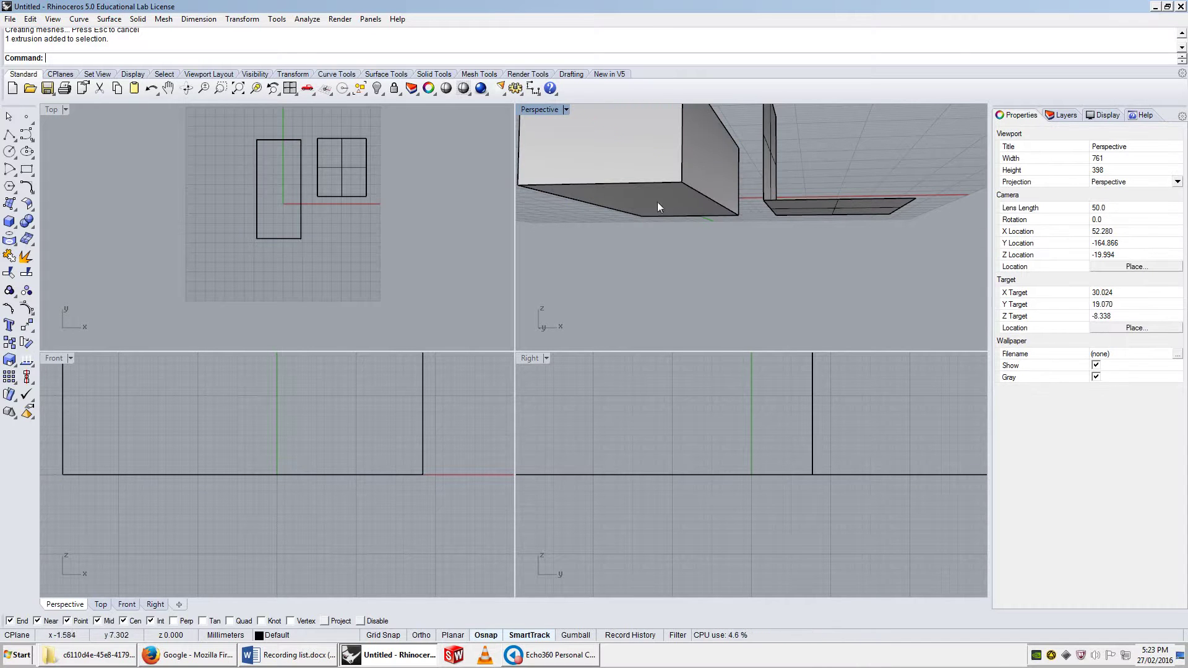
right_drag(695, 177, 782, 243)
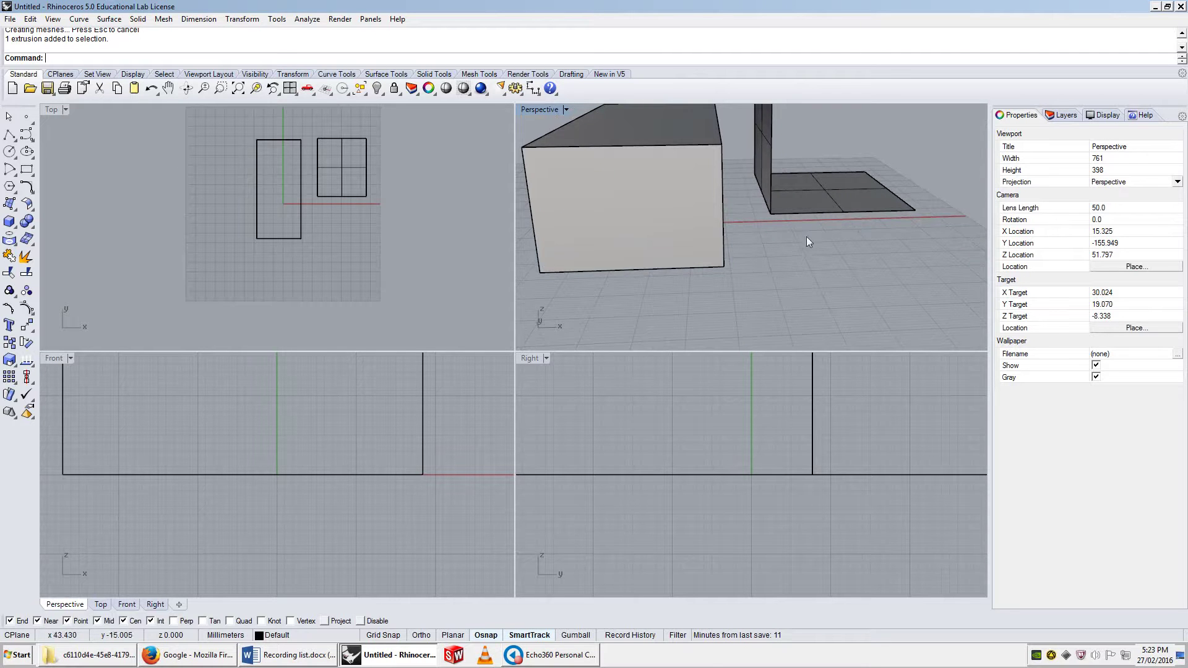
scroll(744, 288, down, 5)
mouse_move(745, 288)
right_down()
mouse_move(764, 239)
mouse_move(711, 297)
mouse_move(738, 295)
right_up()
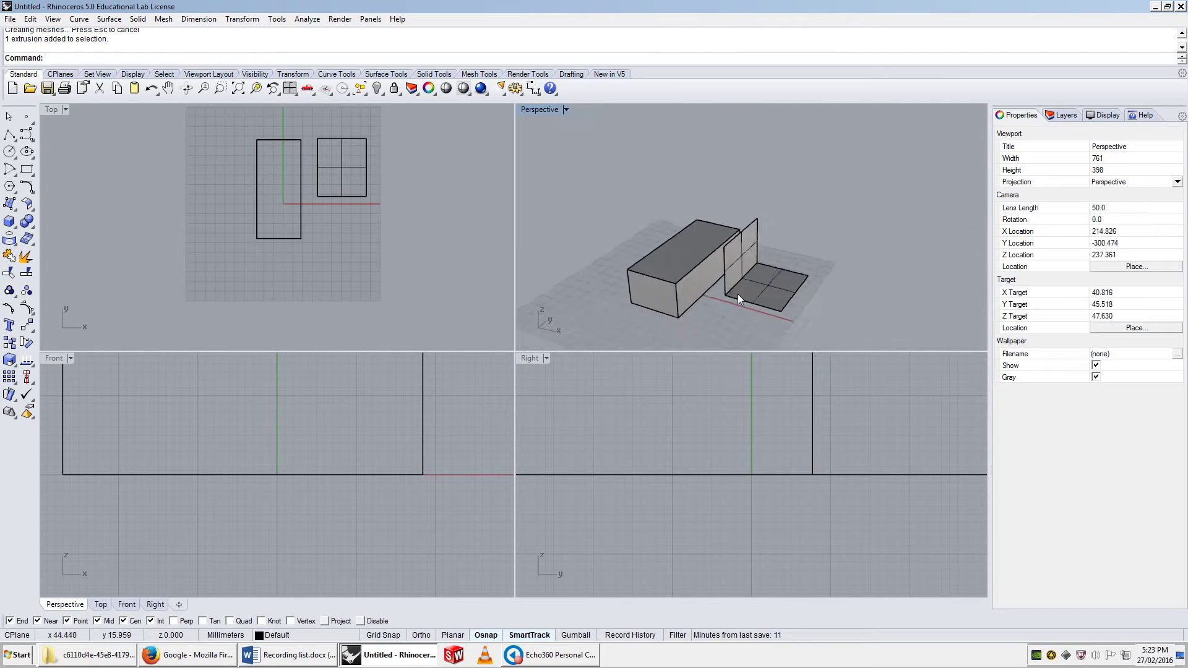
scroll(738, 294, up, 3)
click(705, 257)
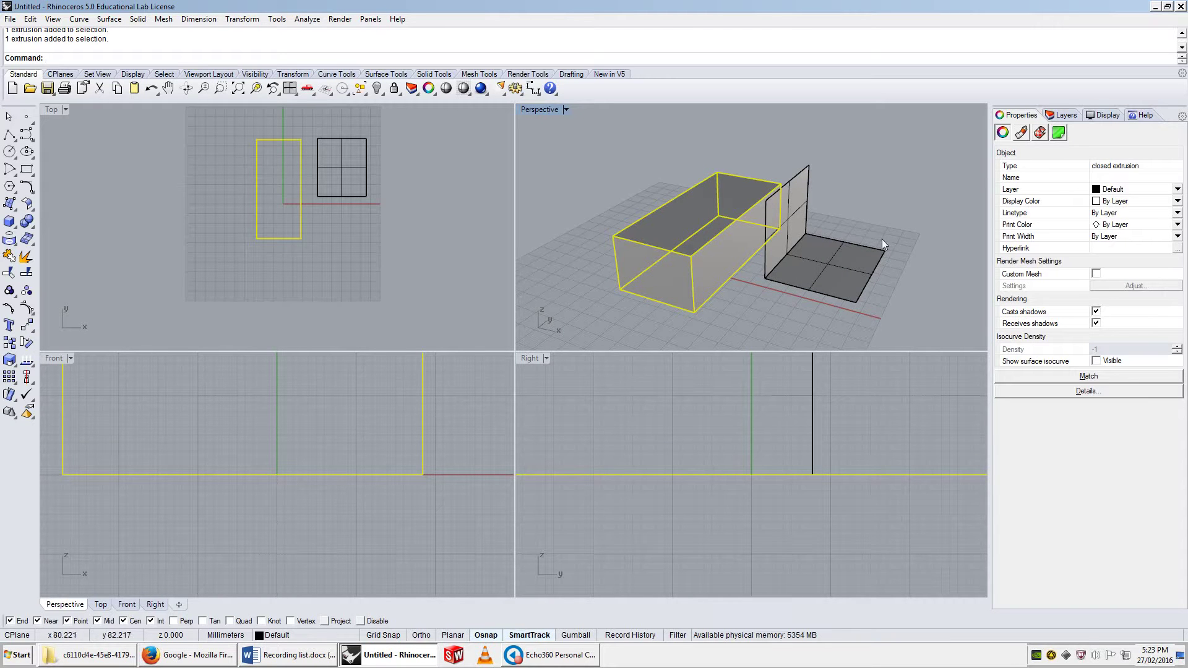
key(Delete)
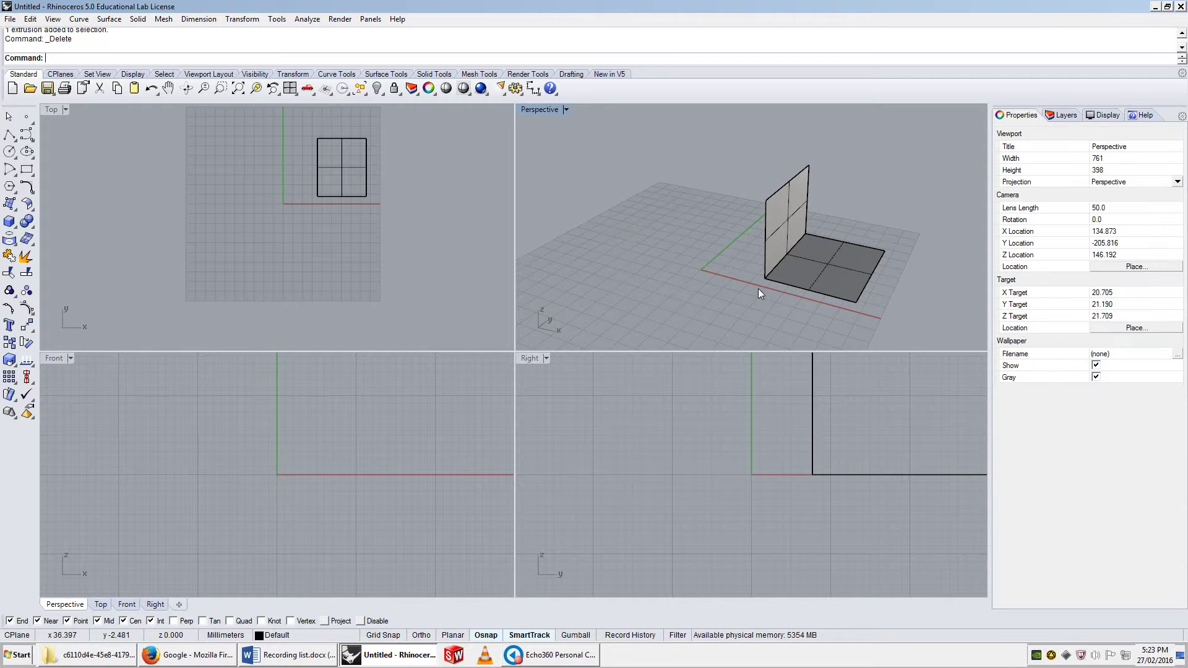
Step: Restore the deleted box with undo and explode it into separate faces
key(ctrl+z)
key(Escape)
click(690, 240)
text(explode)
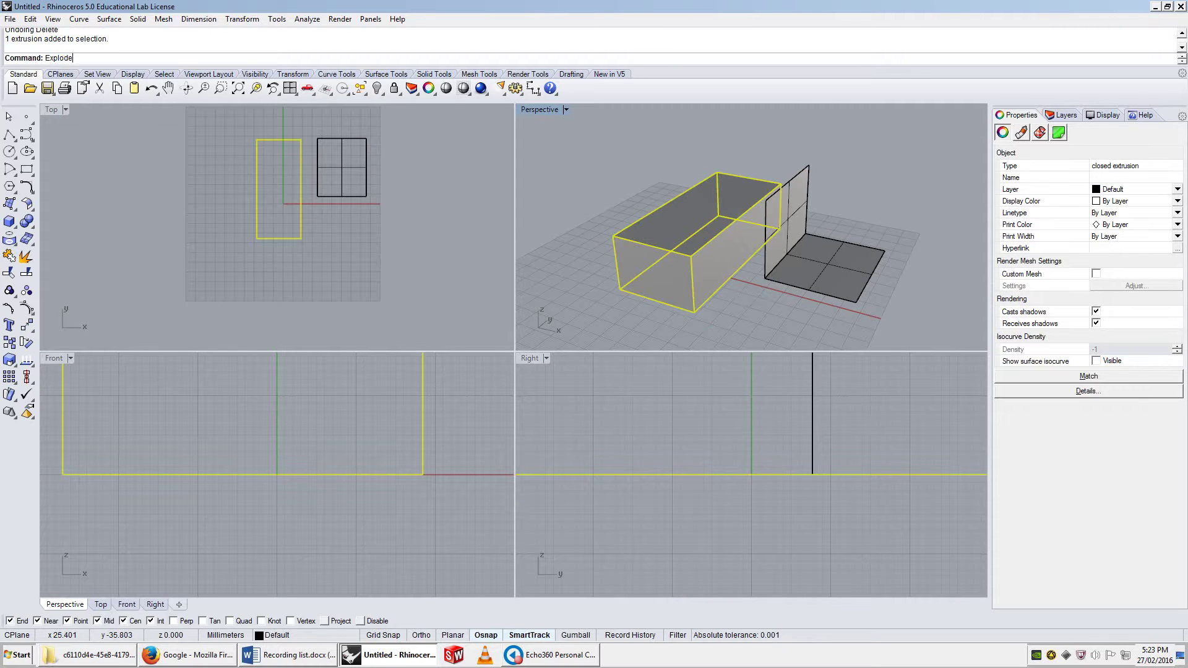
key(Return)
key(Escape)
Step: Join the box's end, side and front faces into one open polysurface
click(652, 286)
click(723, 307)
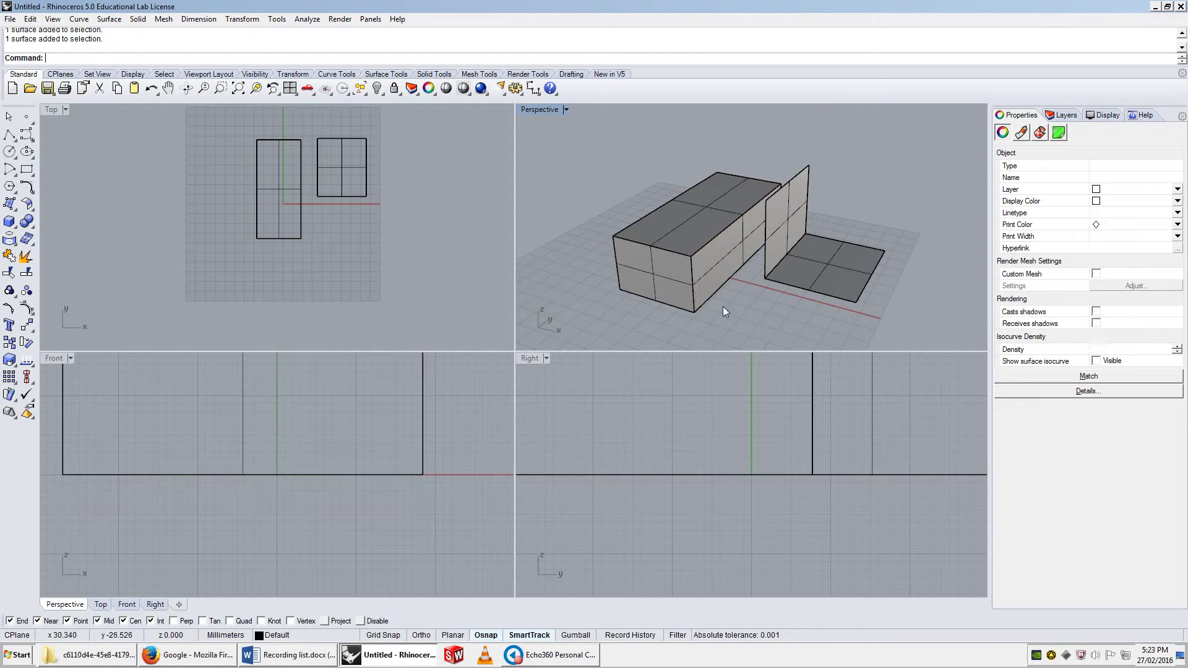
click(711, 291)
shift+click(664, 248)
right_drag(664, 247, 687, 230)
shift+click(686, 232)
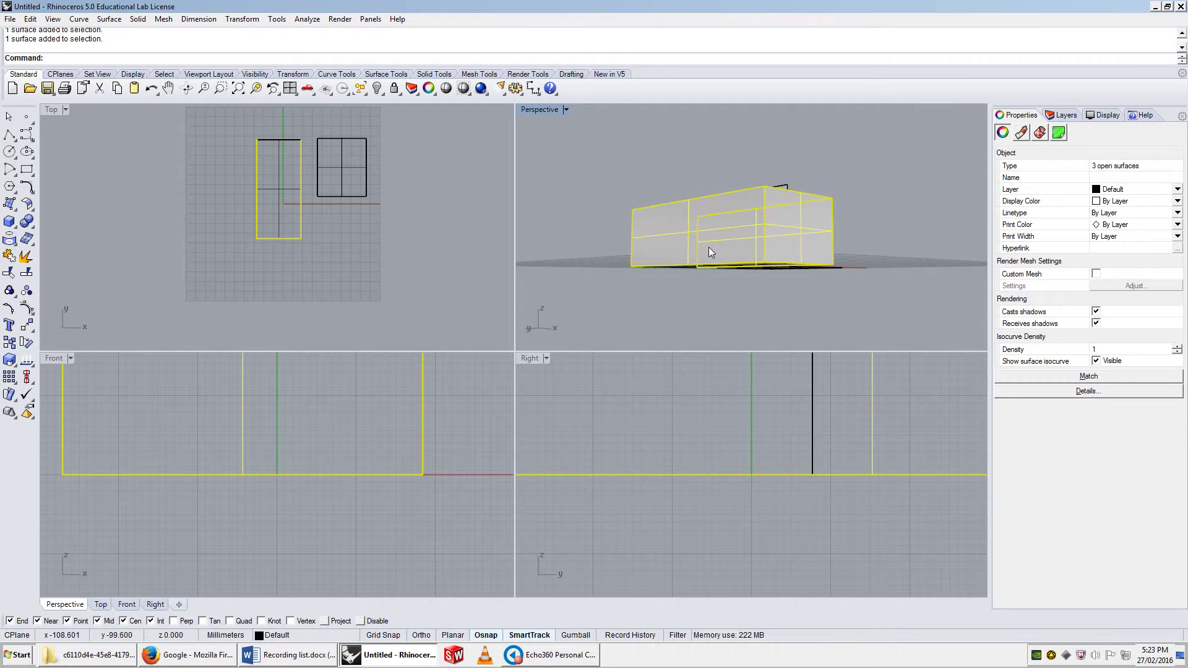
text(join)
key(Return)
Step: Join the bottom, front and top faces into a second open polysurface
right_drag(677, 245, 631, 266)
click(711, 272)
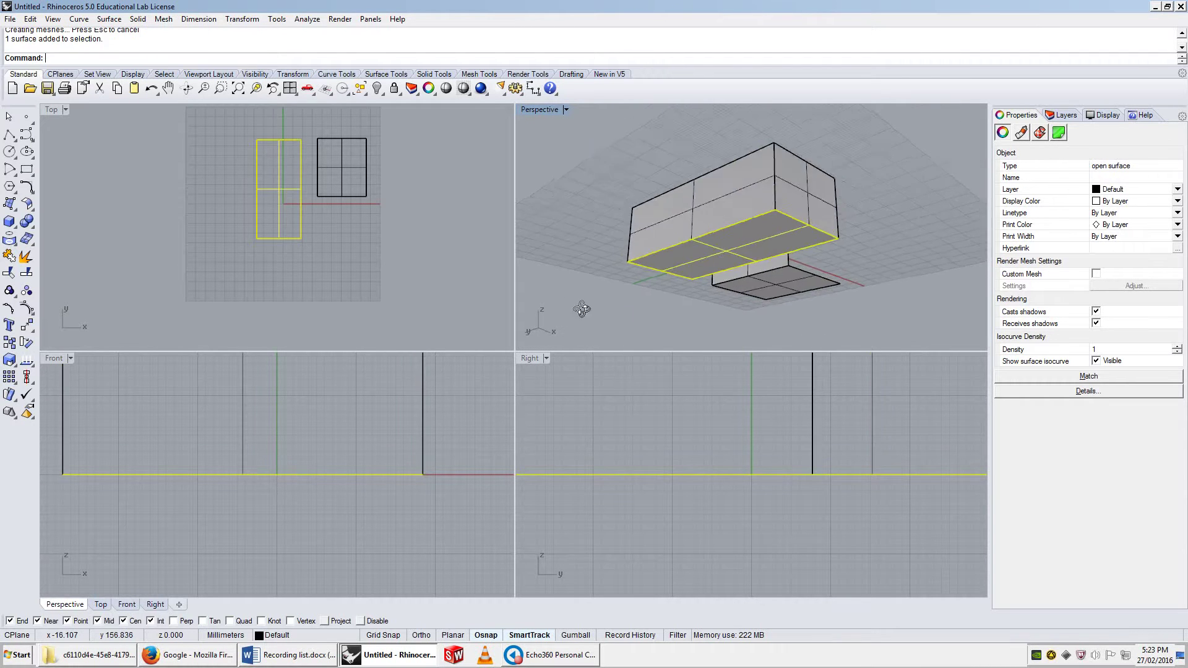
right_drag(711, 272, 754, 311)
shift+click(755, 303)
shift+click(766, 269)
text(join)
key(Return)
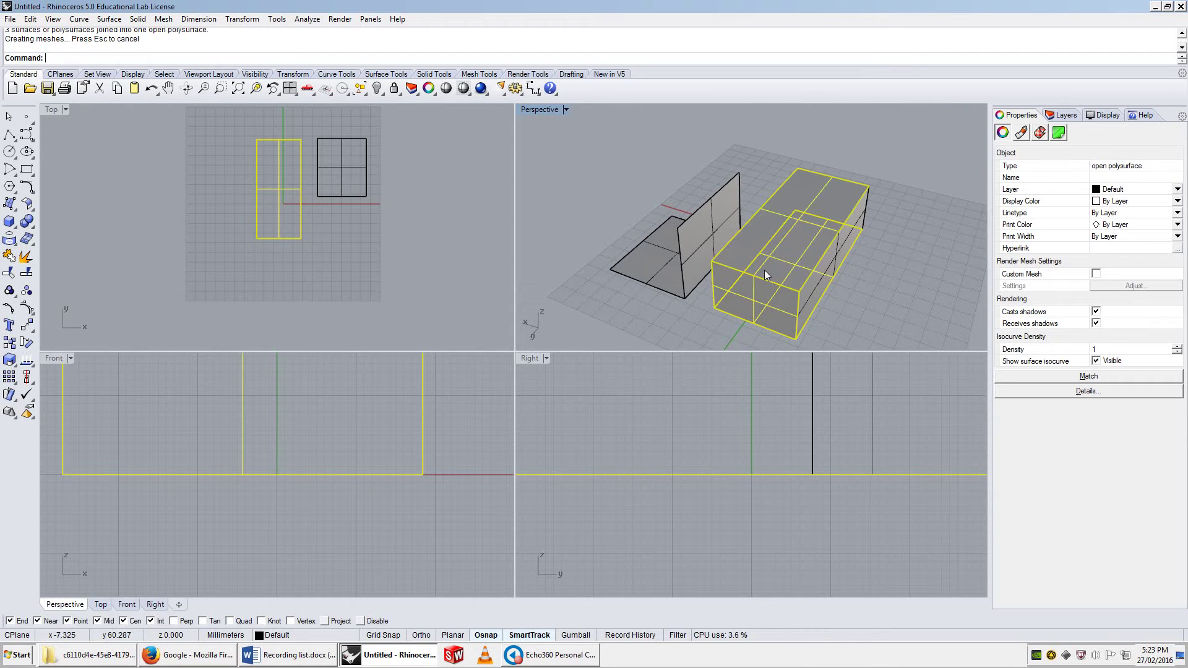